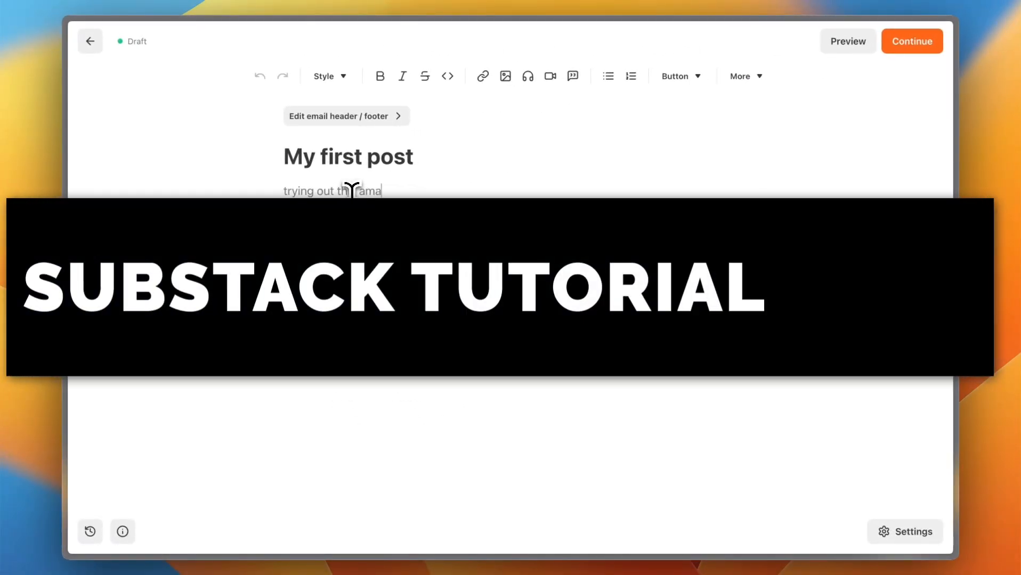
type("p")
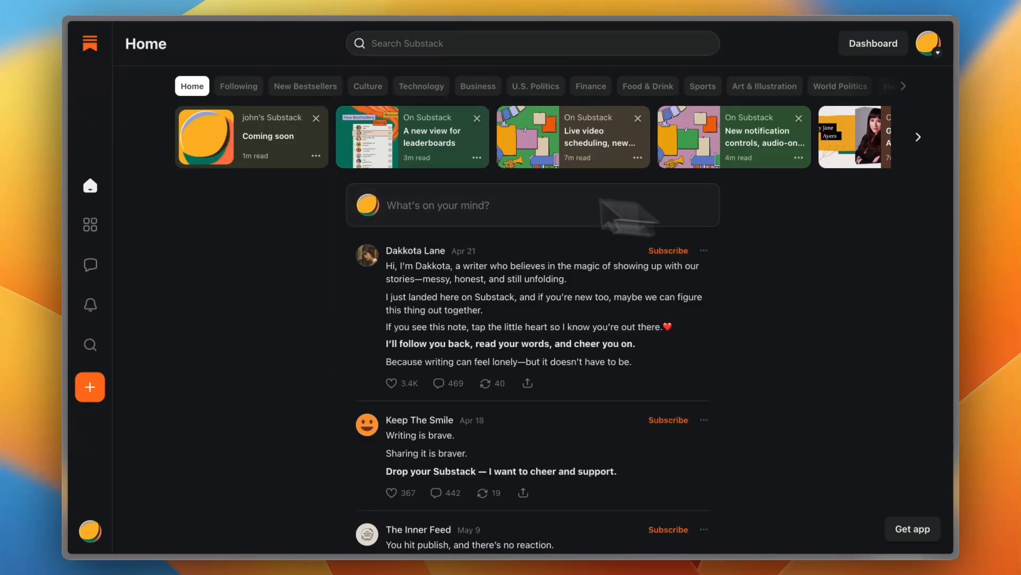
mouse_move(64, 40)
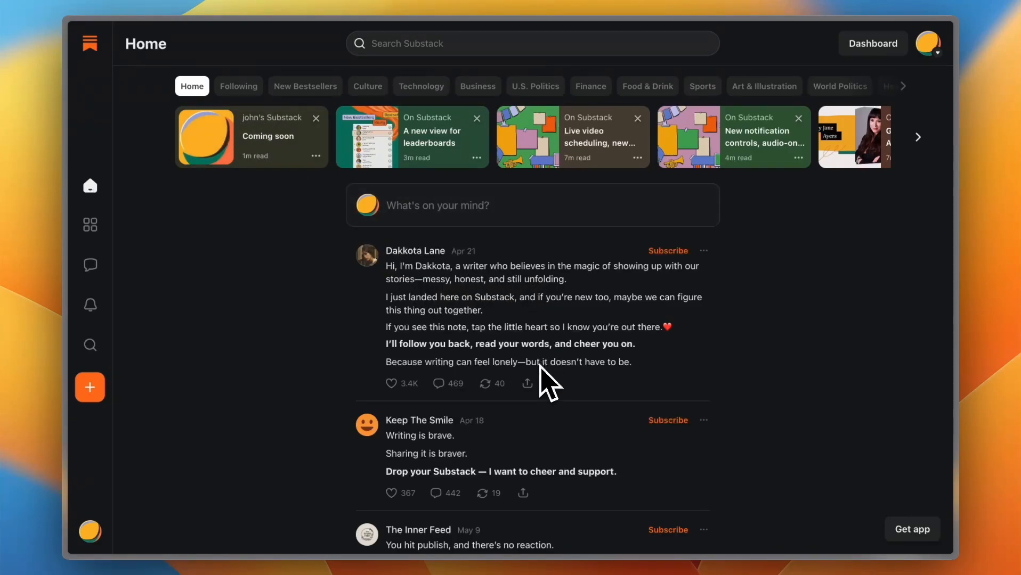
Step: Browse the notes and suggestions in the home feed and return to the beginning of the feed
scroll(541, 397, "down", 3)
scroll(541, 398, "down", 1)
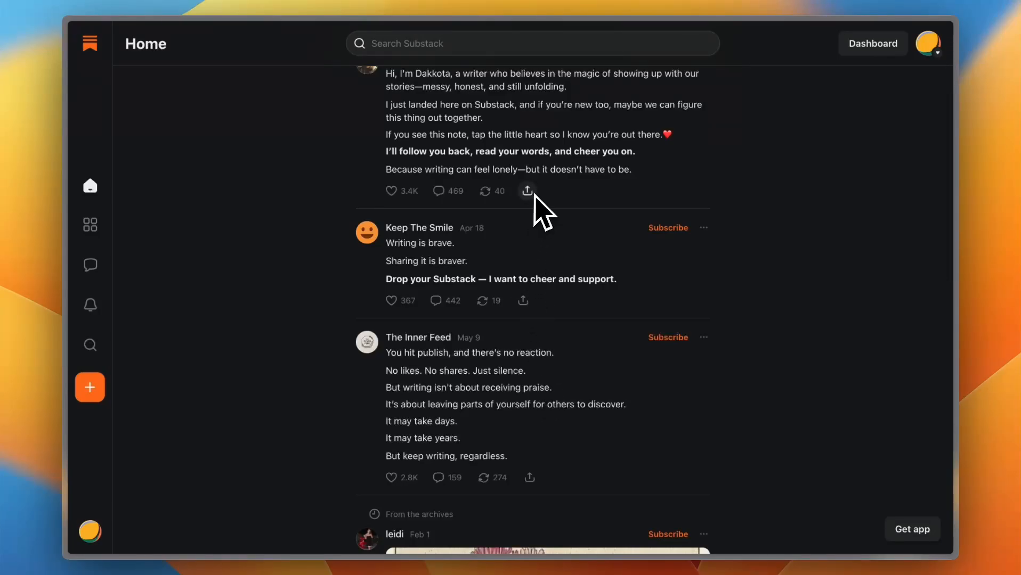
scroll(534, 196, "up", 3)
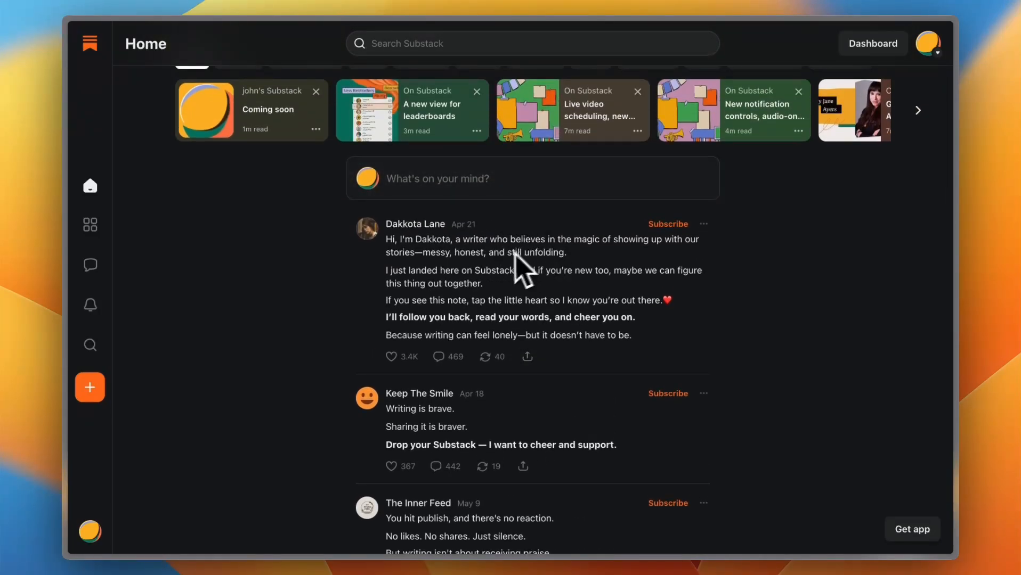
scroll(559, 301, "down", 2)
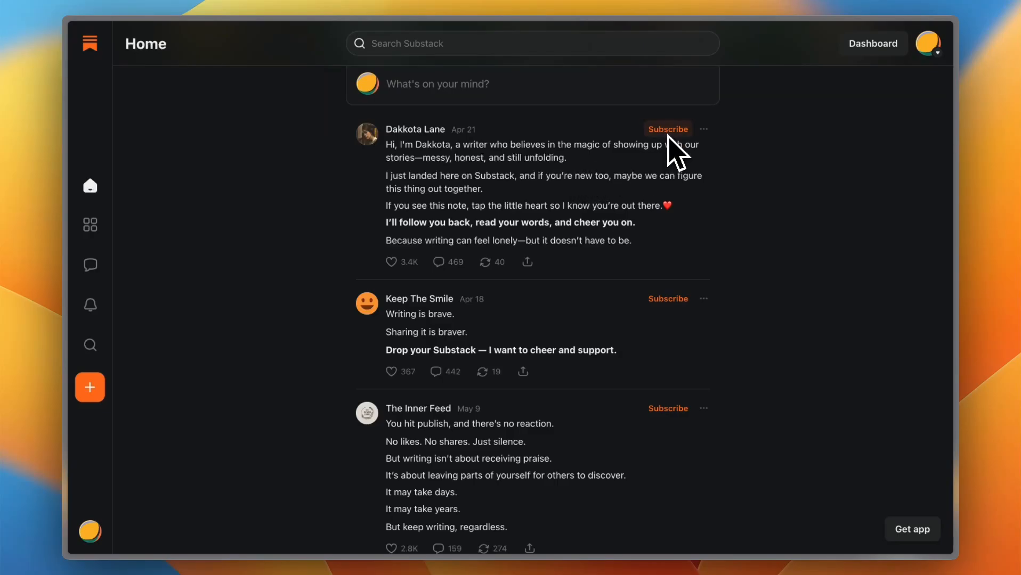
scroll(608, 212, "down", 9)
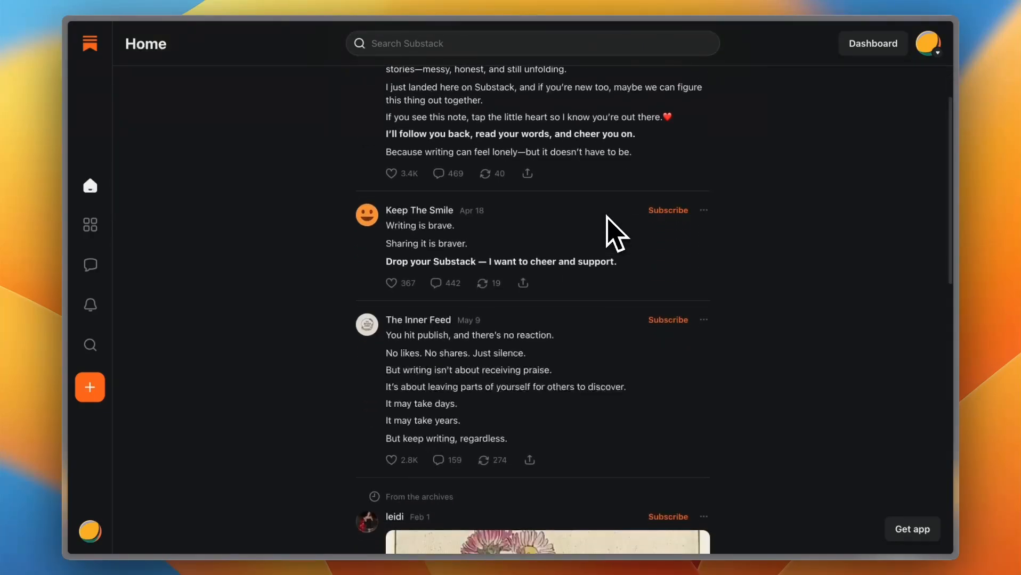
scroll(608, 219, "down", 3)
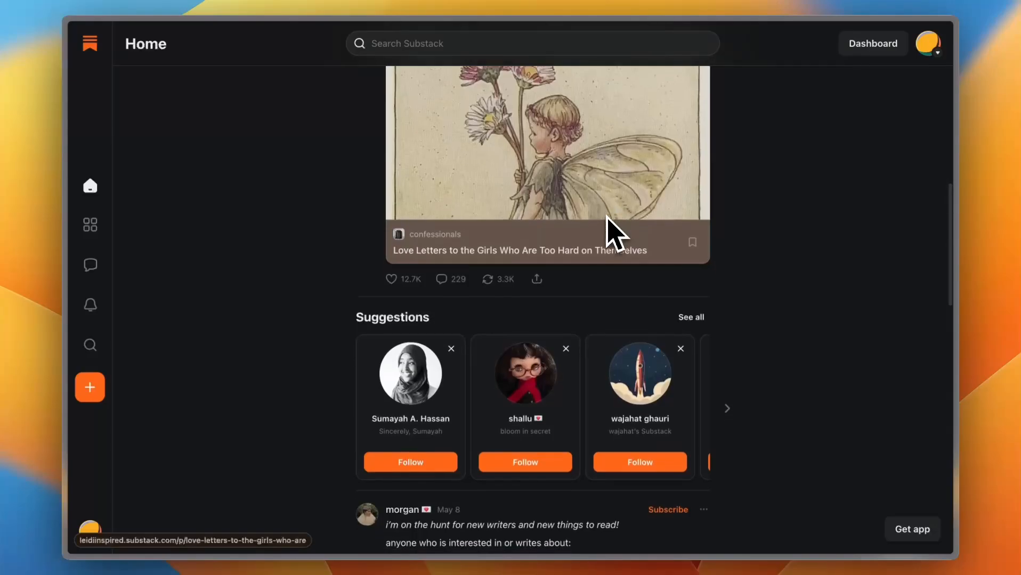
scroll(517, 373, "up", 12)
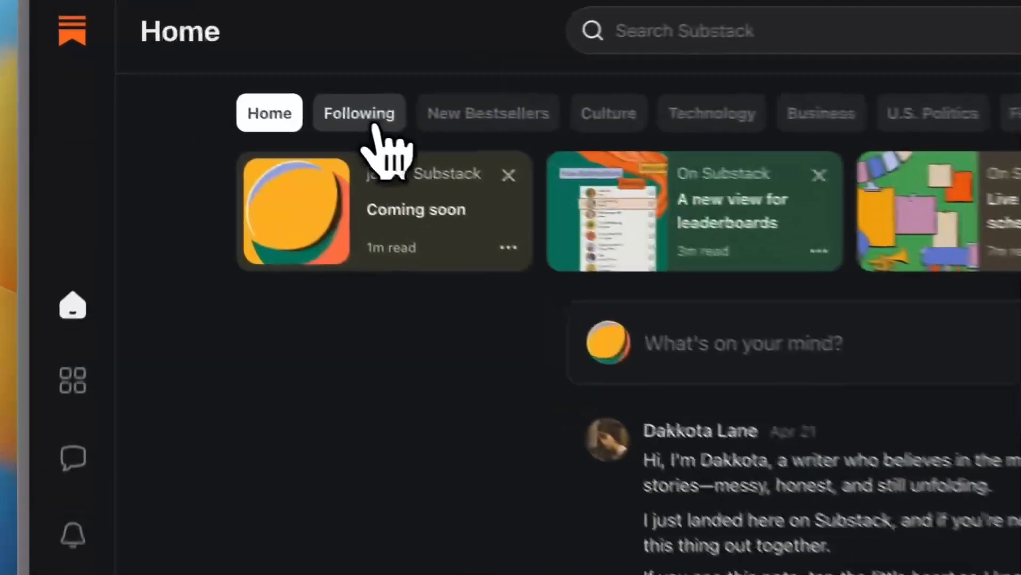
Step: View the home feed filtered by Following and by New Bestsellers
left_click(246, 92)
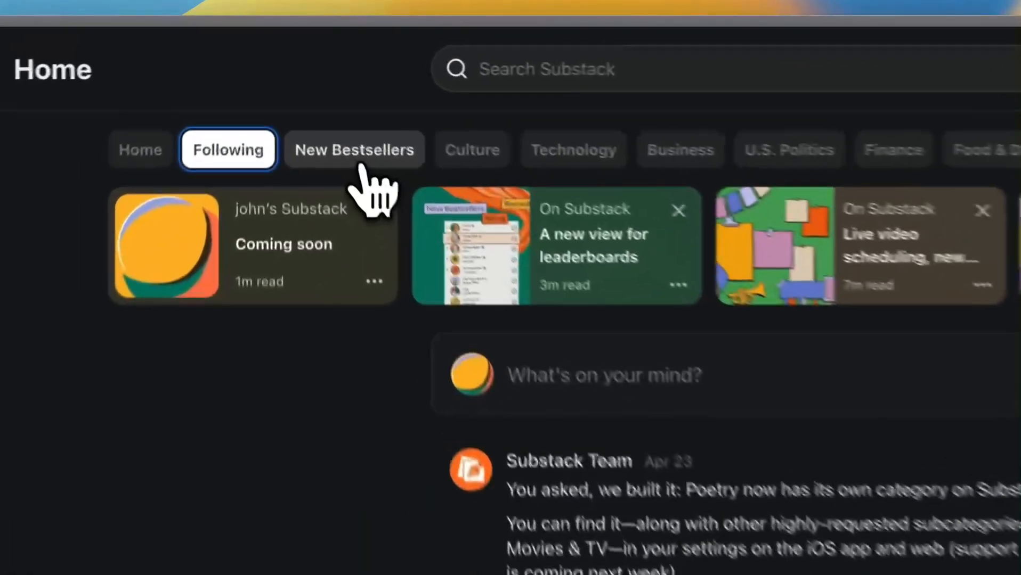
left_click(308, 90)
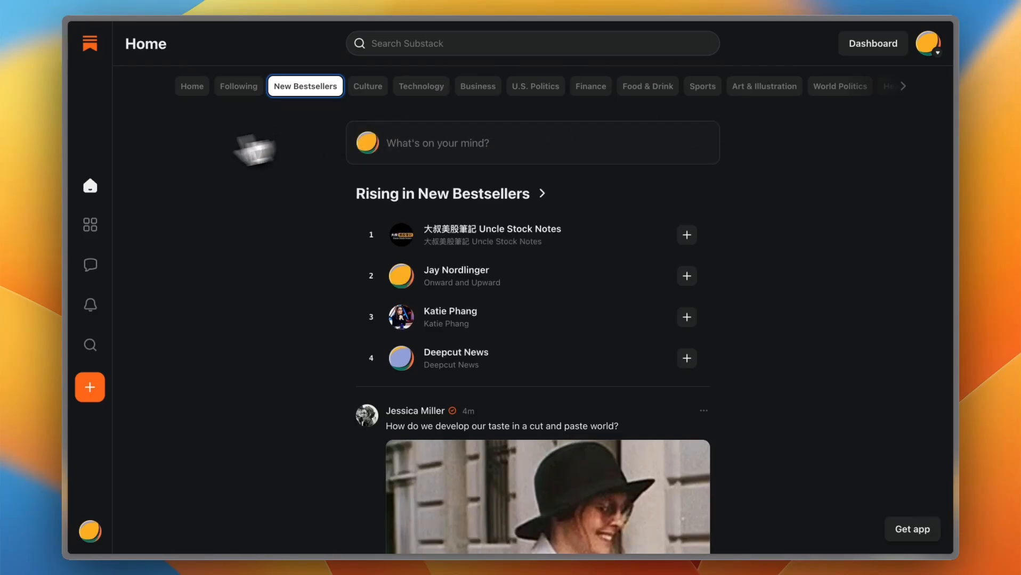
Step: Look through the posts in the Subscriptions inbox and open the chats page
left_click(90, 226)
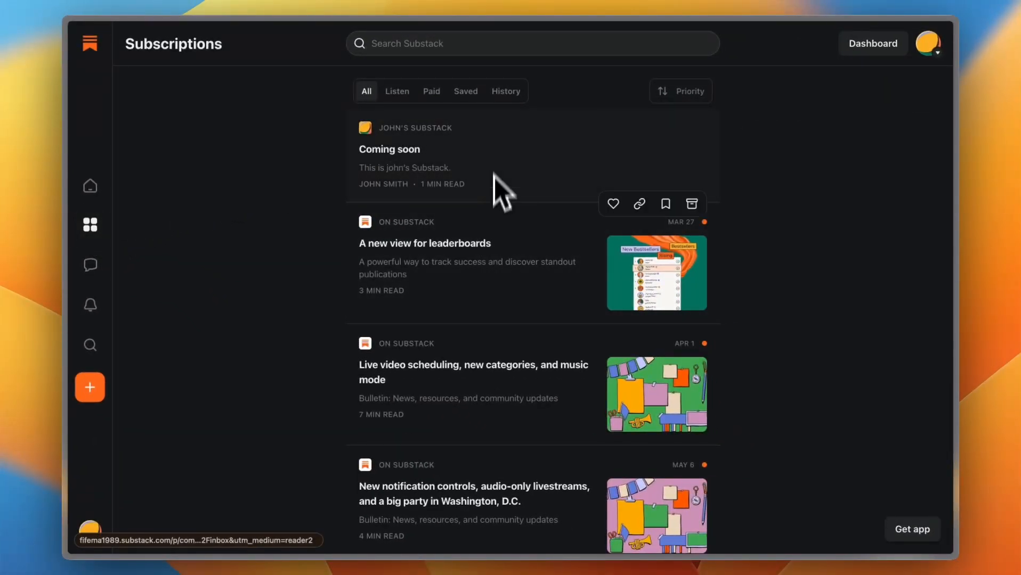
scroll(498, 301, "down", 6)
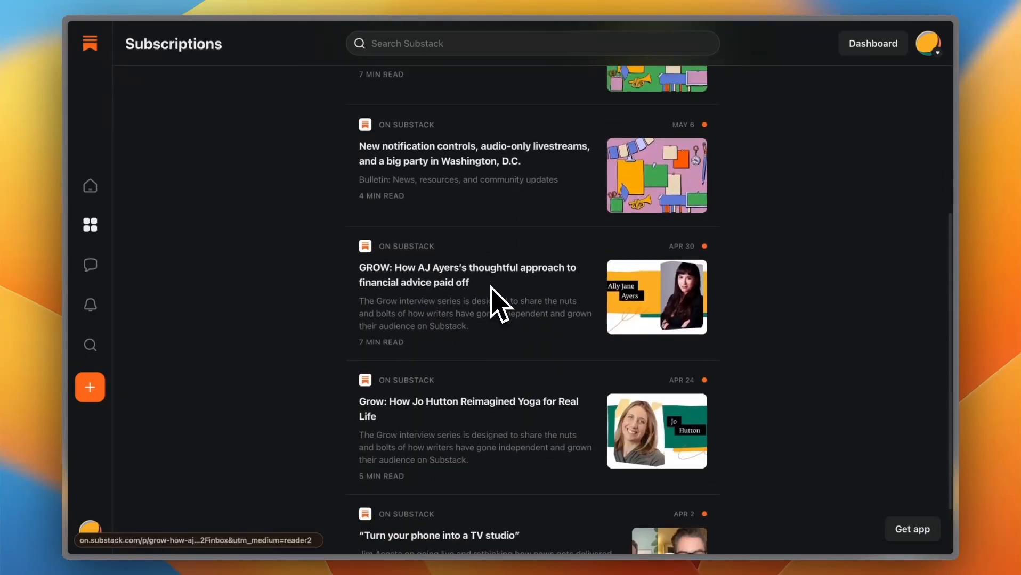
scroll(479, 296, "up", 10)
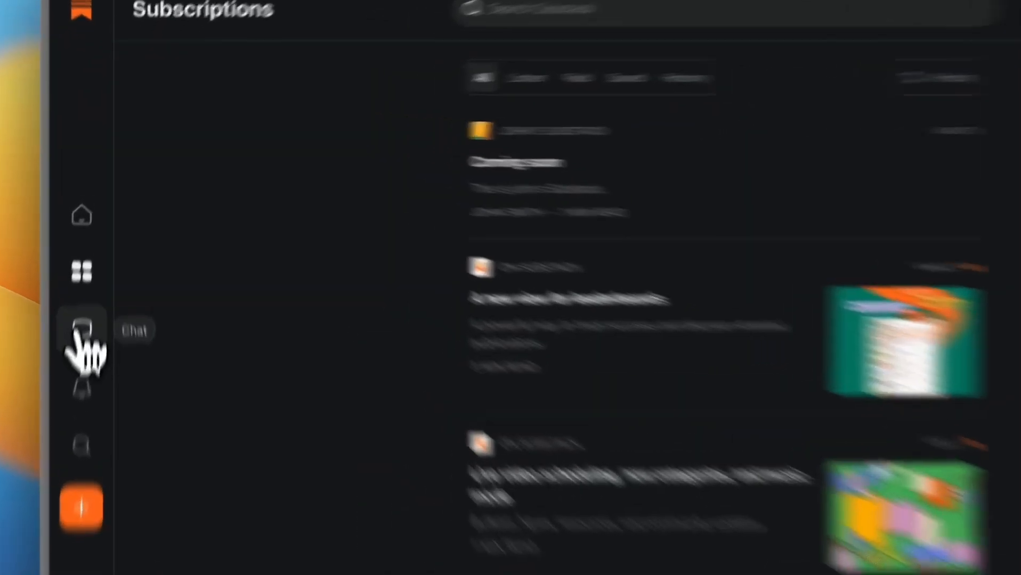
left_click(90, 264)
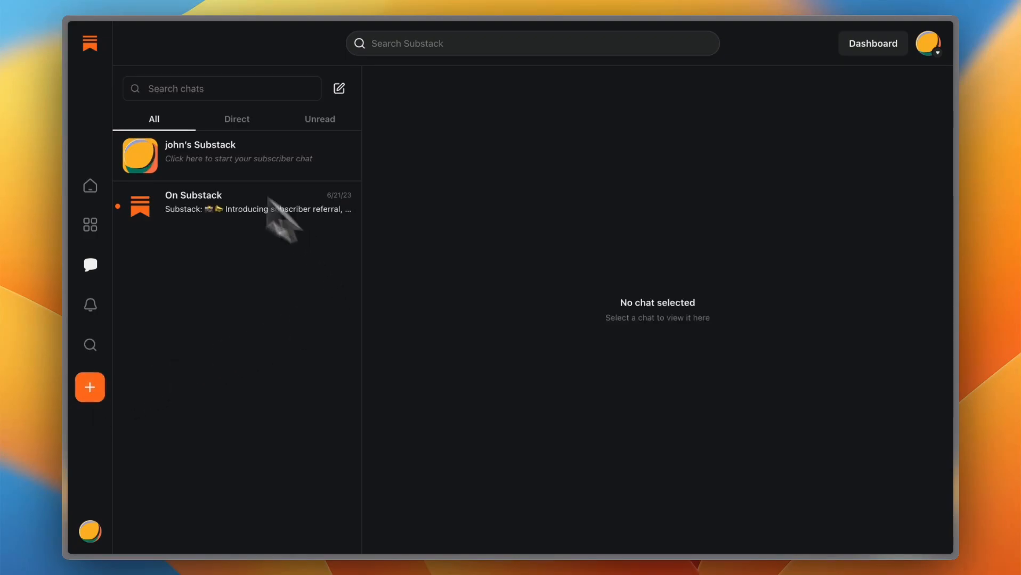
Step: Go back to the home feed, open the publication's dashboard and review its setup checklist, subscriber figures, posts and resources
left_click(91, 187)
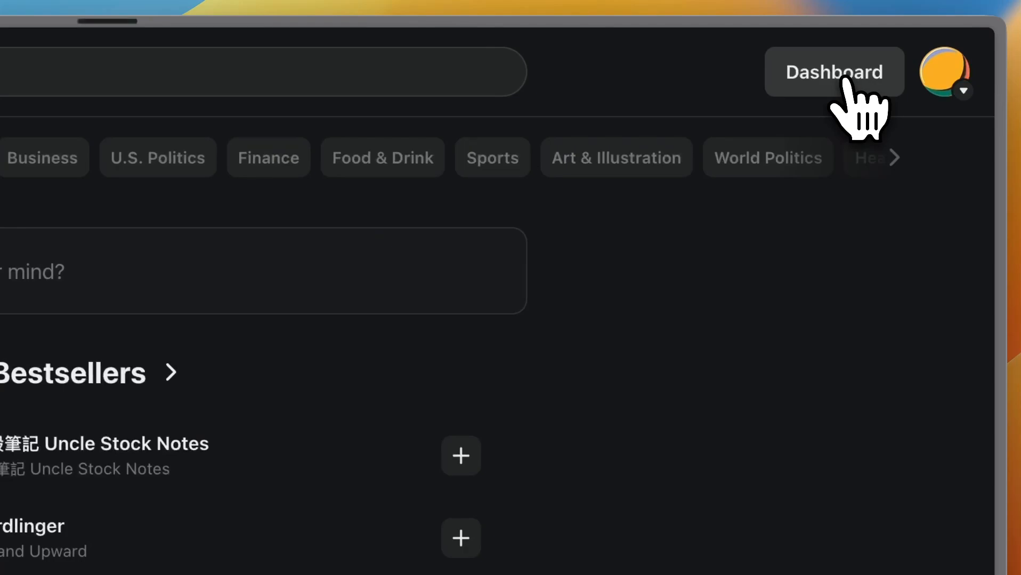
left_click(846, 79)
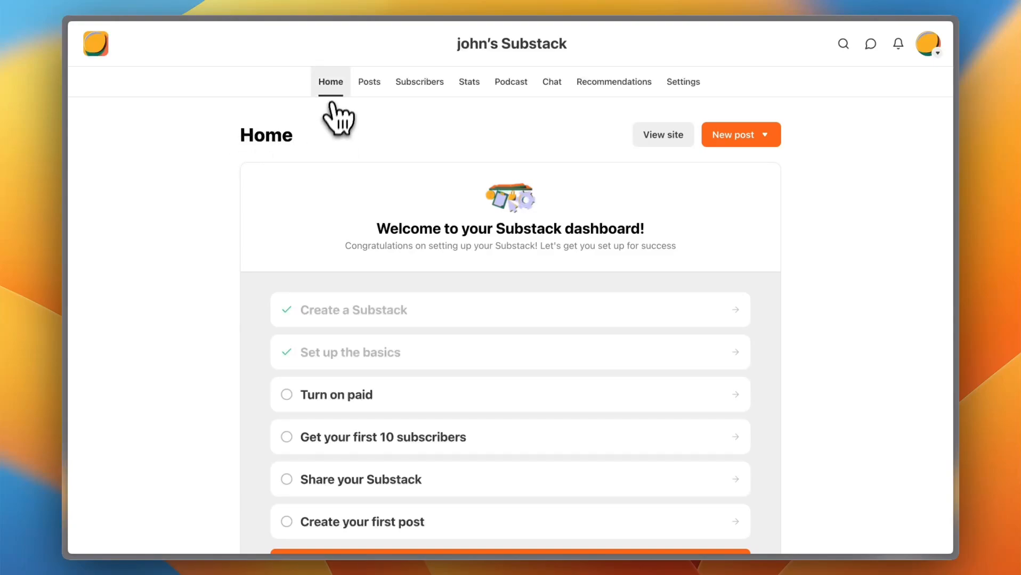
scroll(389, 267, "down", 3)
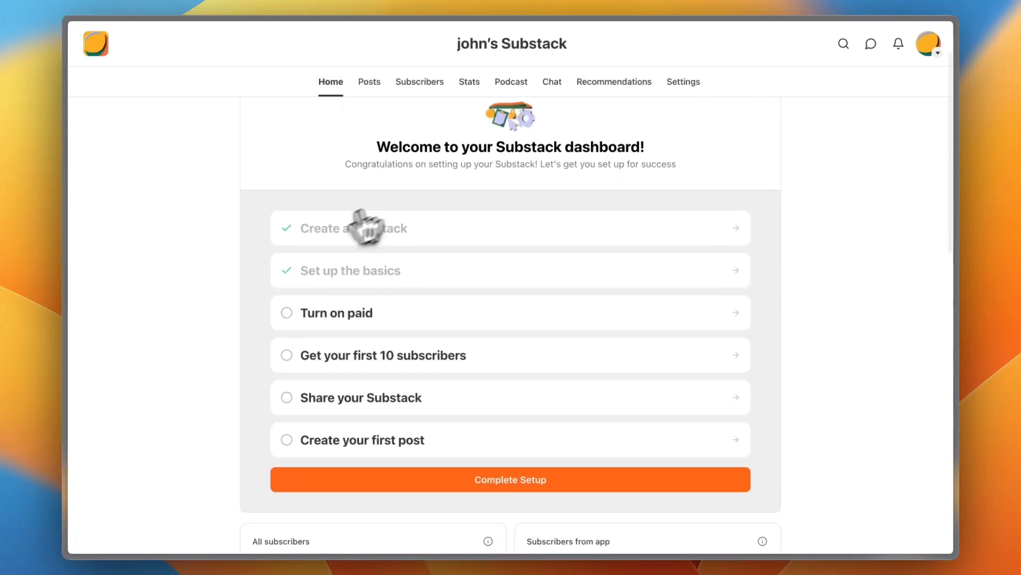
scroll(479, 362, "down", 10)
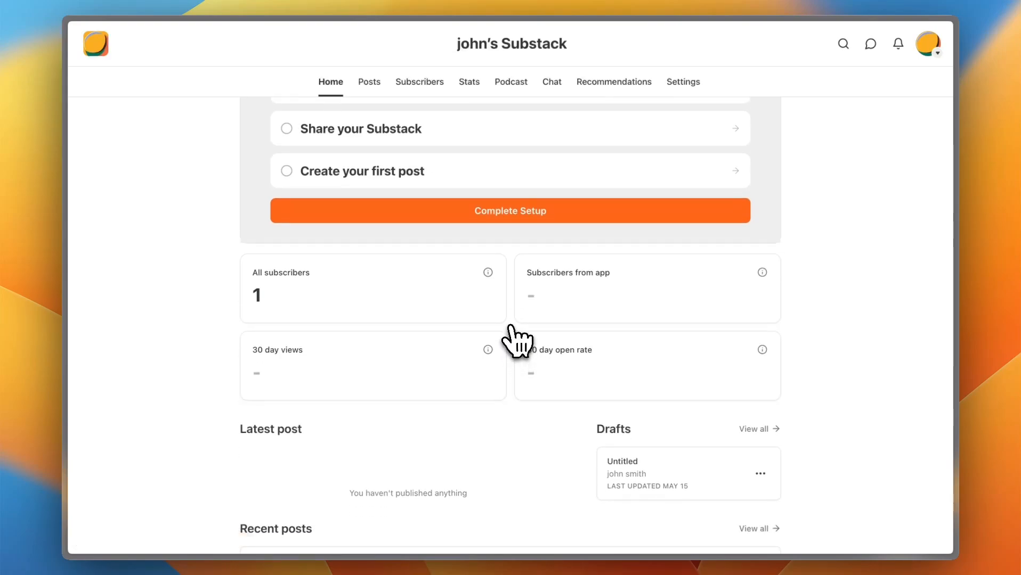
scroll(519, 354, "down", 2)
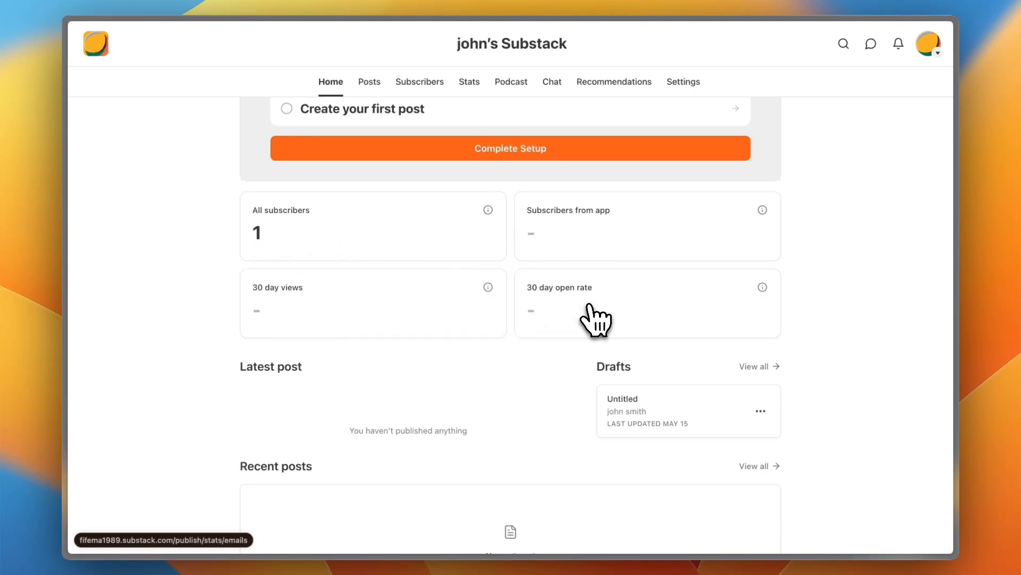
scroll(554, 400, "down", 3)
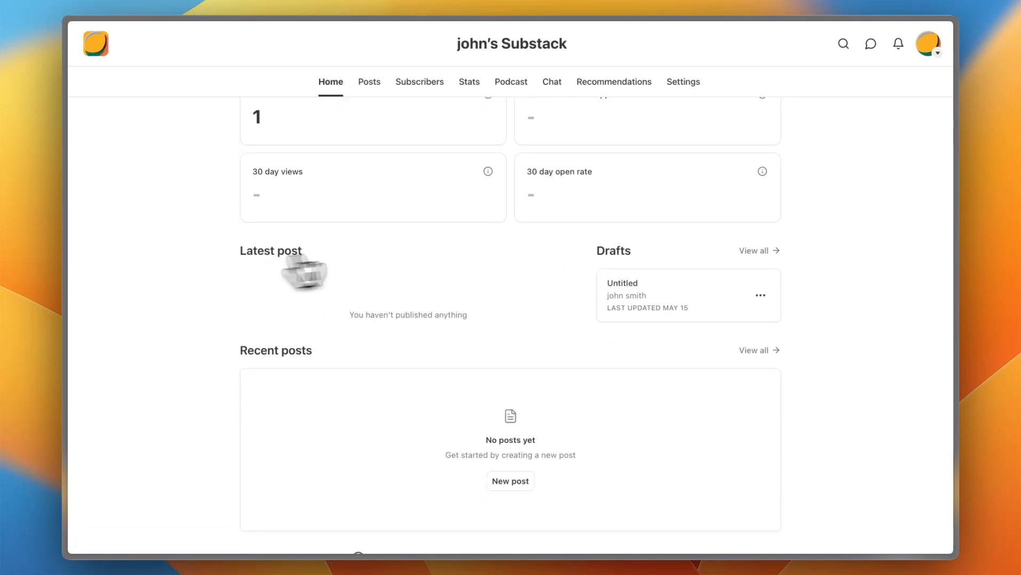
scroll(575, 325, "down", 4)
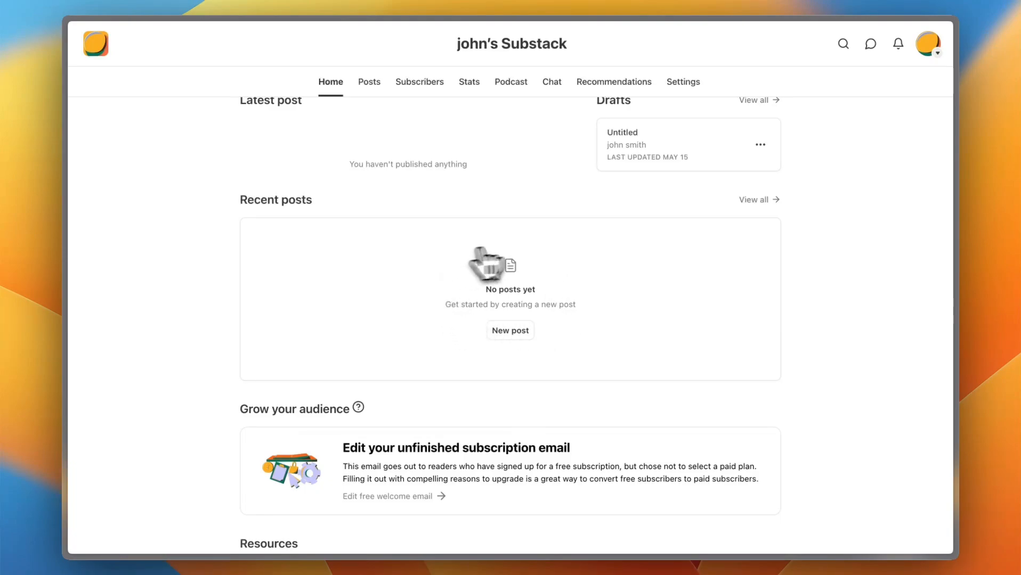
scroll(525, 343, "down", 5)
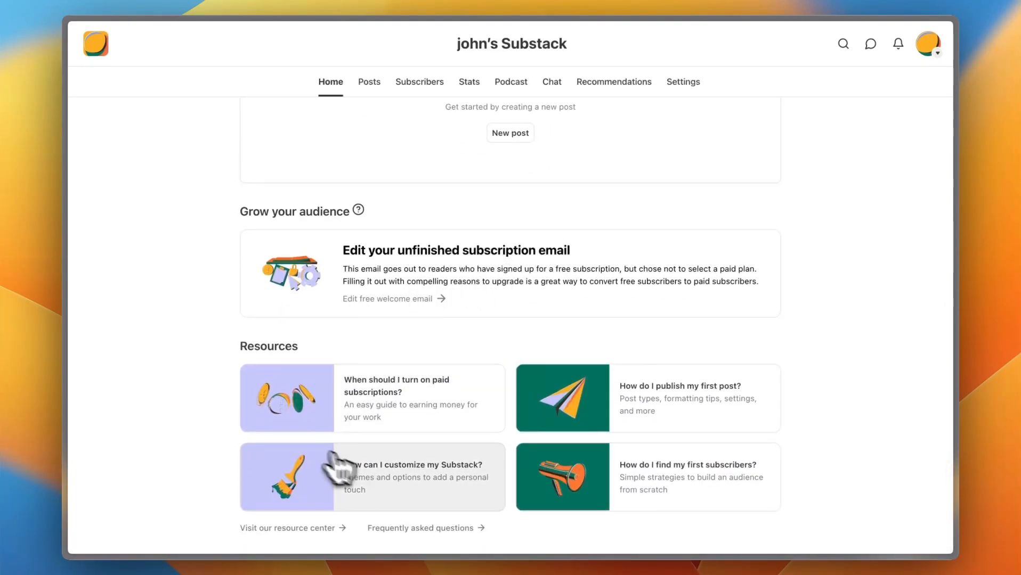
scroll(479, 325, "up", 12)
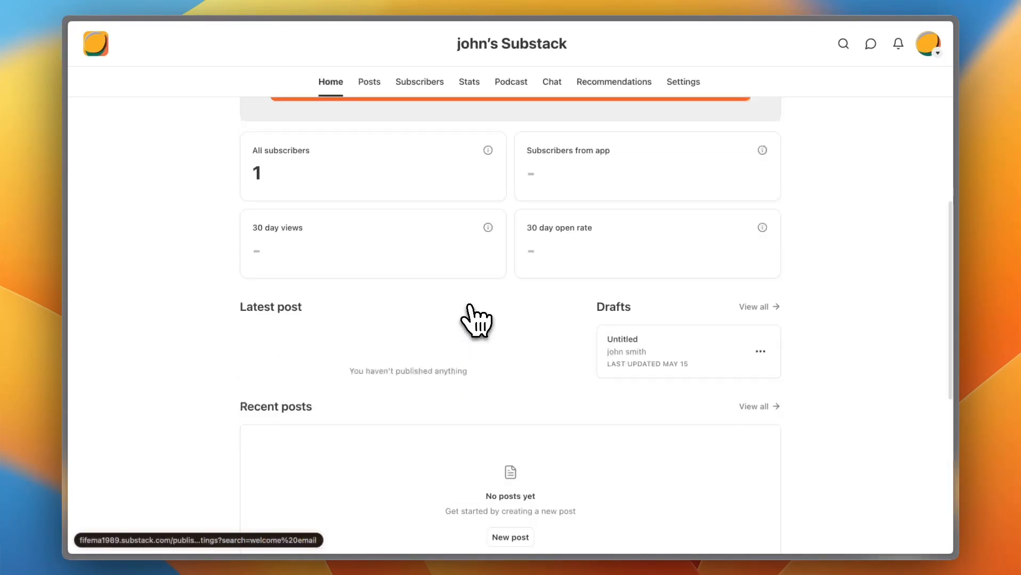
Step: On the Posts page, view the available new post types and the lists of draft and scheduled posts
left_click(370, 84)
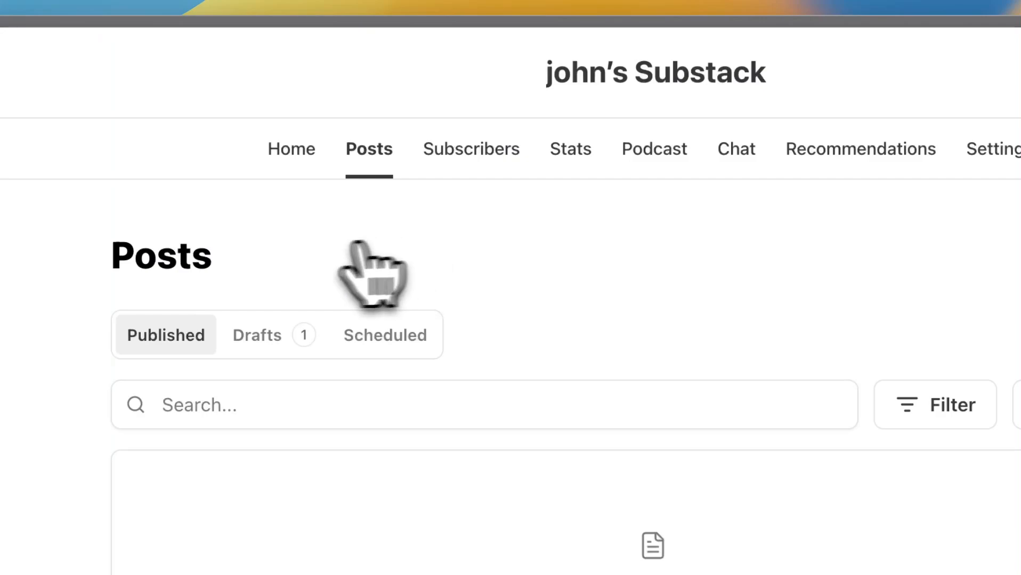
left_click(731, 239)
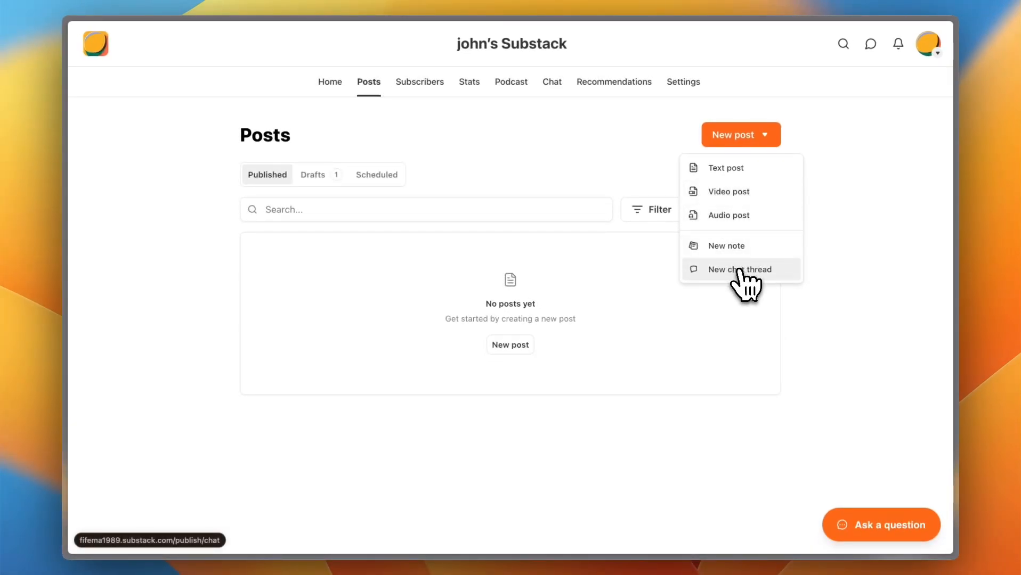
left_click(322, 176)
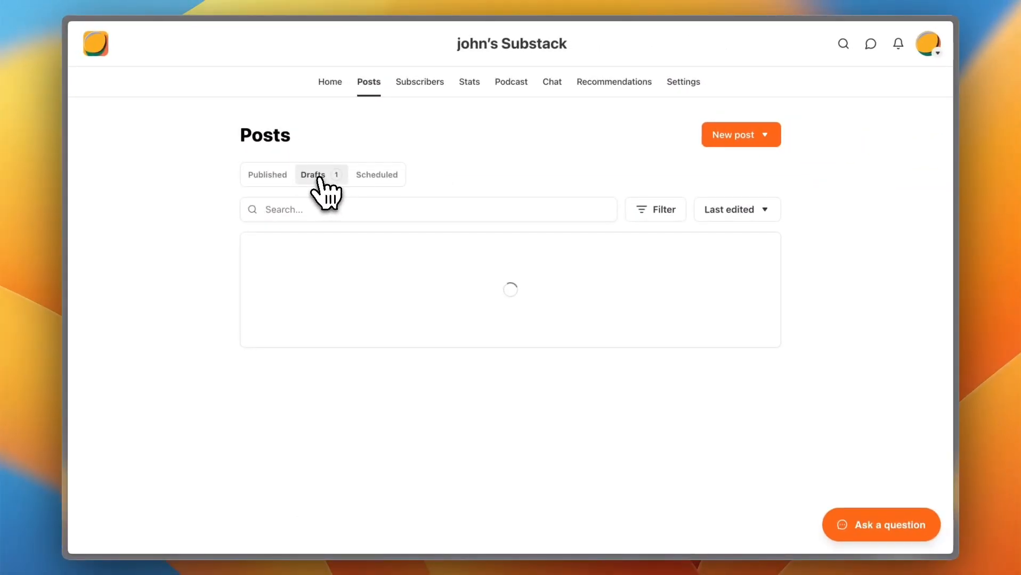
left_click(384, 176)
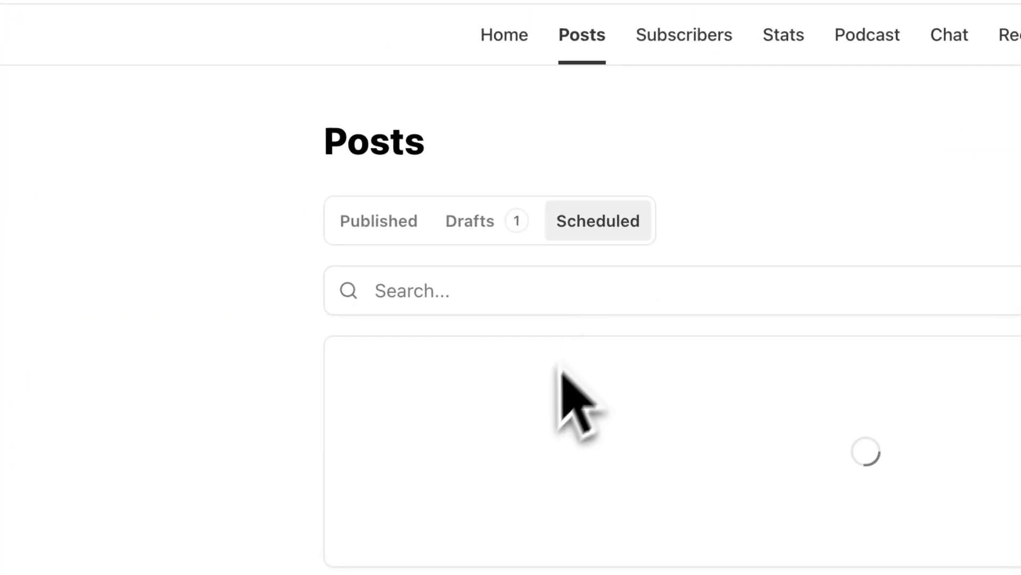
Step: Open the Subscribers page and examine the paid subscribers card, the growth chart and the subscriber list
left_click(696, 46)
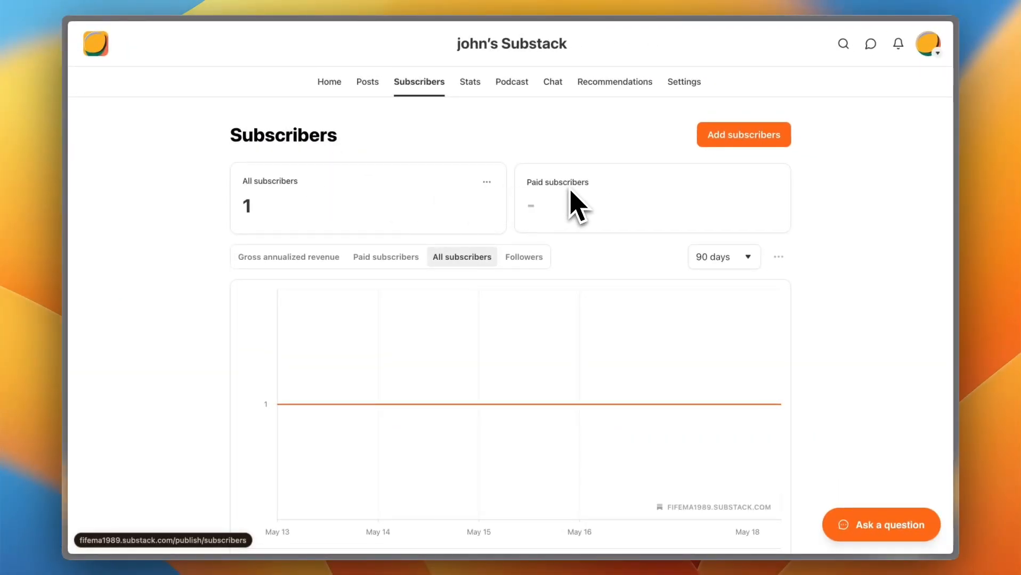
left_click_drag(588, 182, 525, 185)
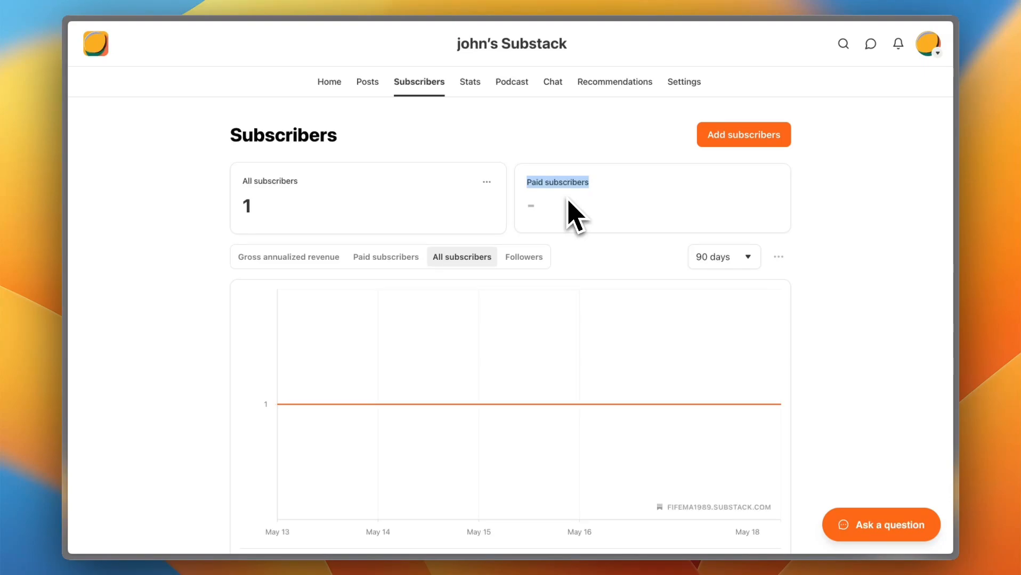
scroll(569, 205, "down", 5)
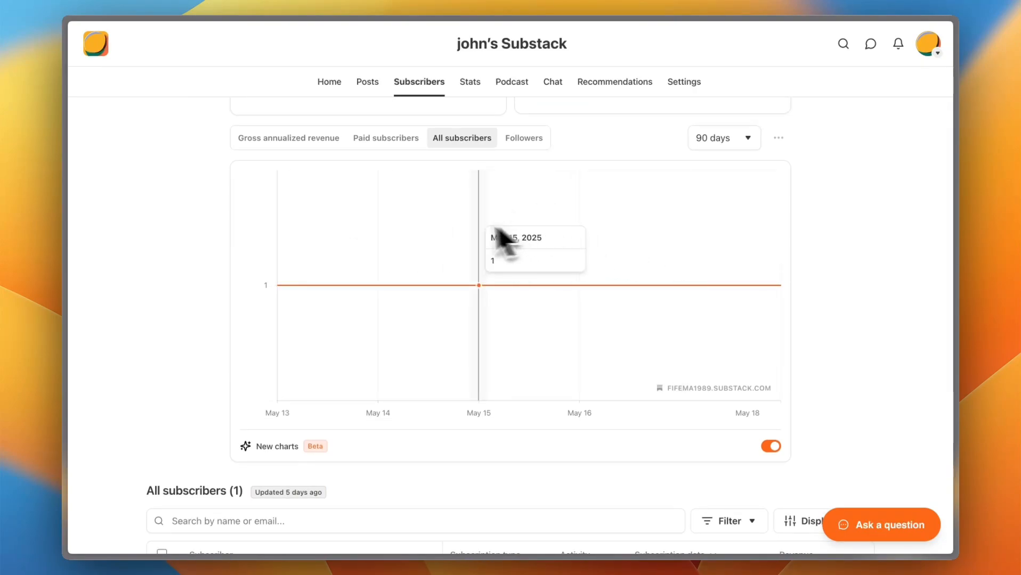
scroll(581, 248, "down", 4)
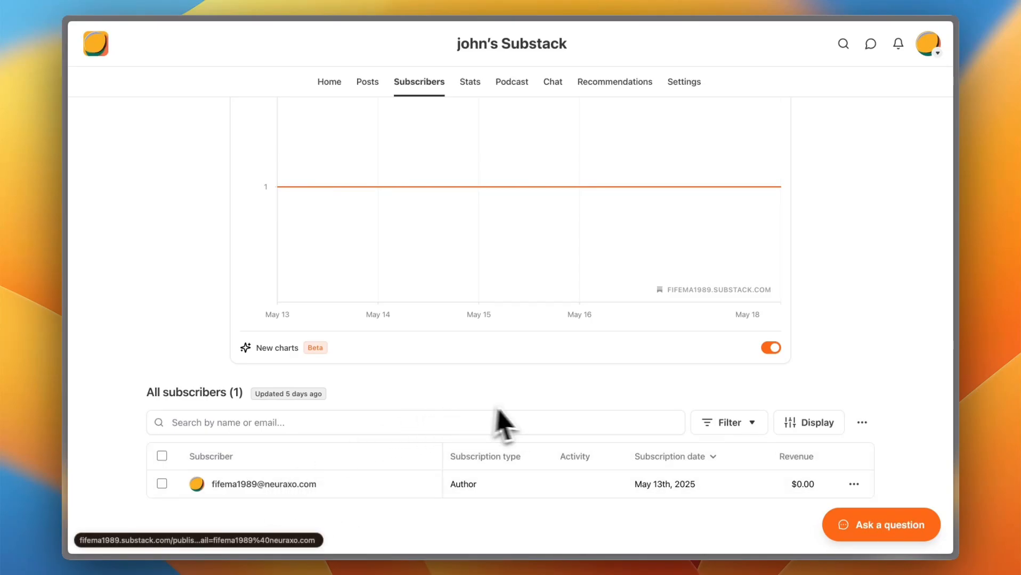
scroll(511, 421, "up", 5)
Step: View the publication's Stats page and start the podcast setup as far as the audience list choice
left_click(471, 83)
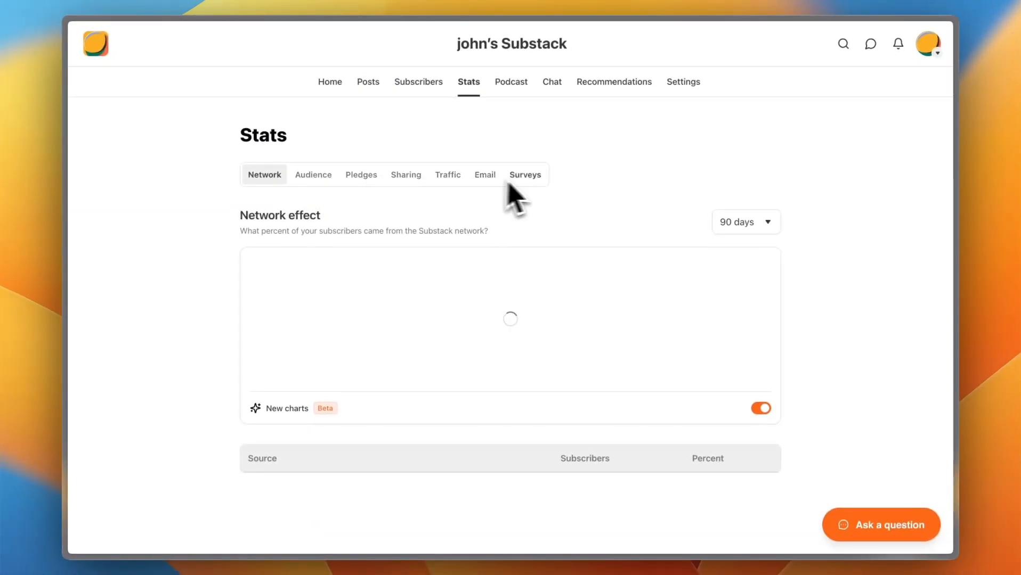
left_click(513, 84)
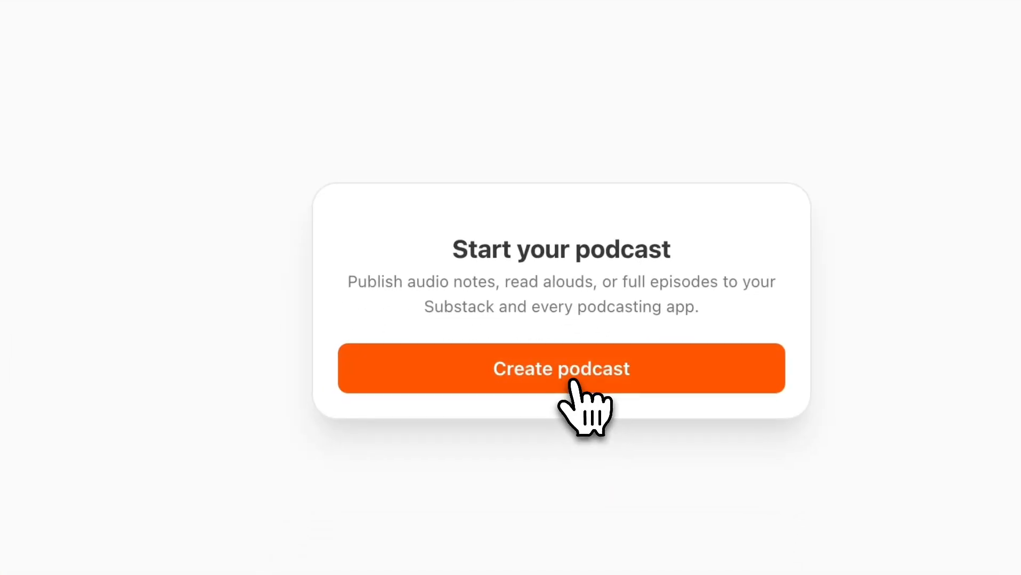
left_click(570, 379)
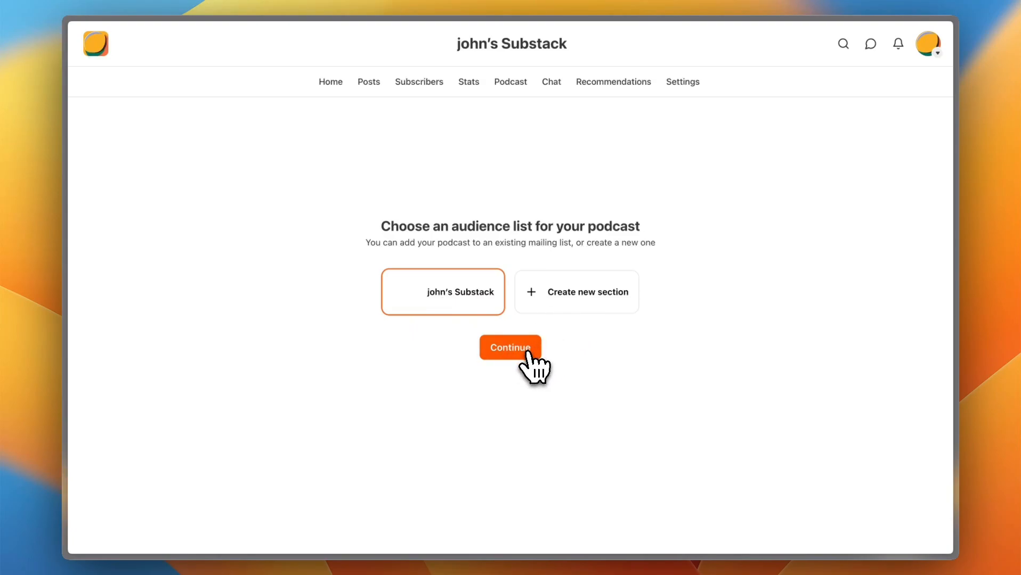
Step: View the subscriber chat start page and the Recommendations page of the publication
left_click(551, 82)
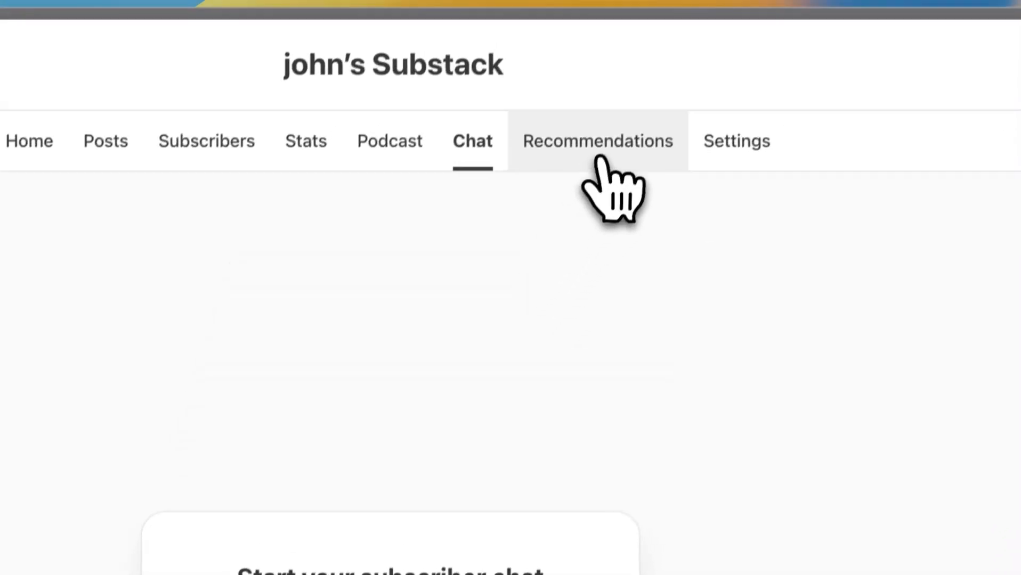
left_click(601, 158)
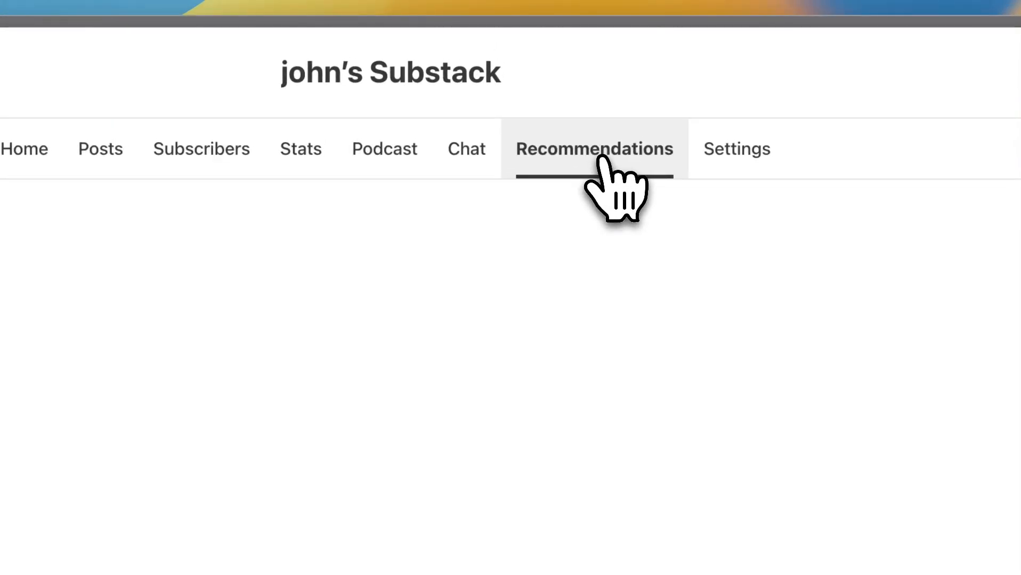
Step: View the publication's Settings page and its list of setting categories, and return to the dashboard home
left_click(744, 164)
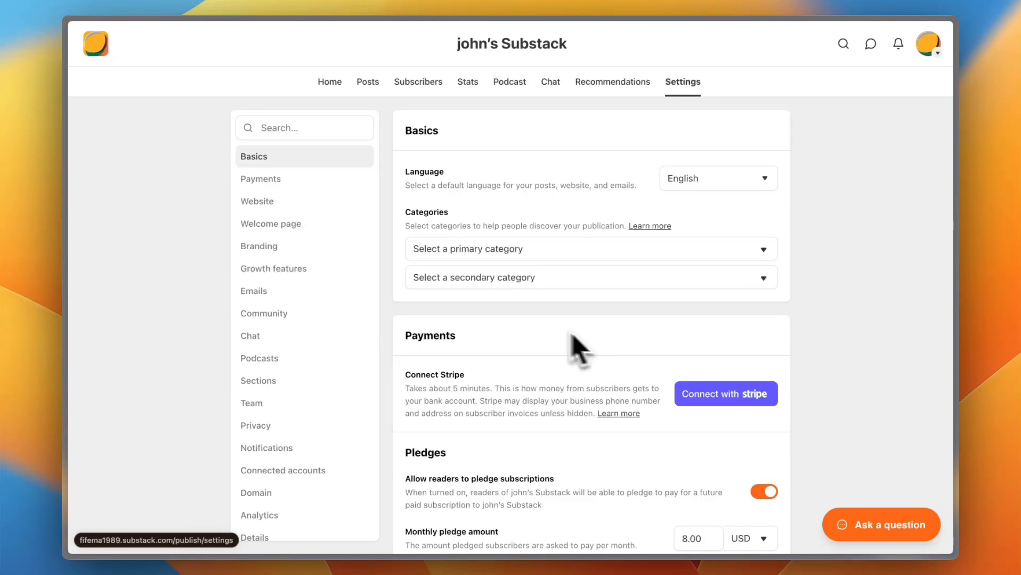
scroll(302, 189, "down", 2)
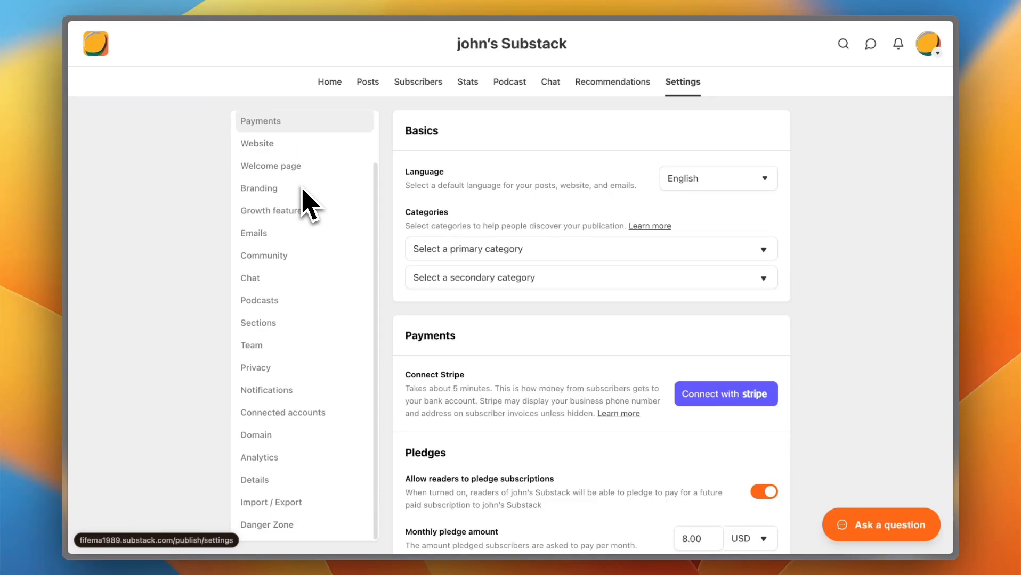
scroll(302, 189, "up", 2)
left_click(330, 83)
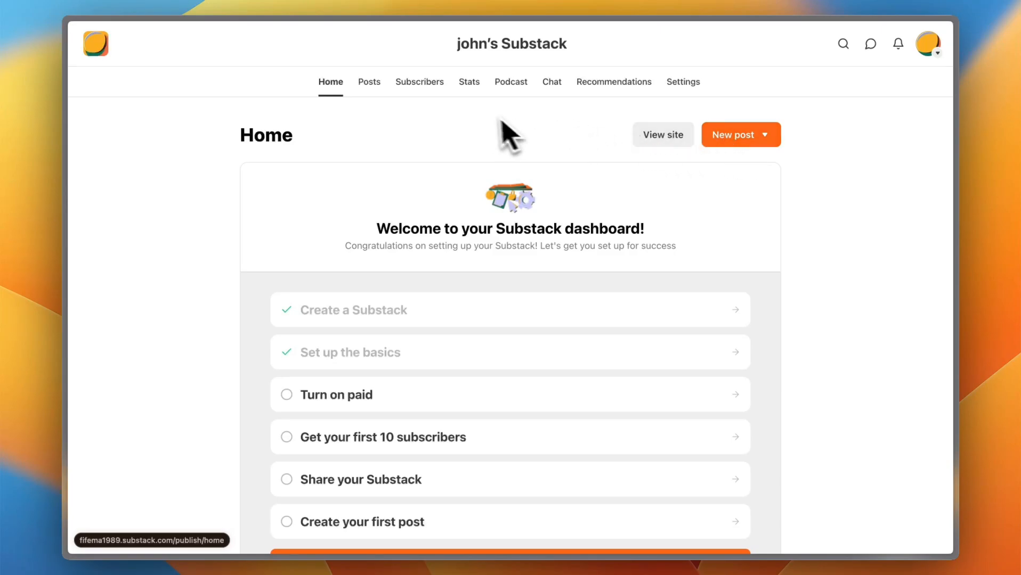
Step: Create a new text post from the publication's Posts page
left_click(370, 83)
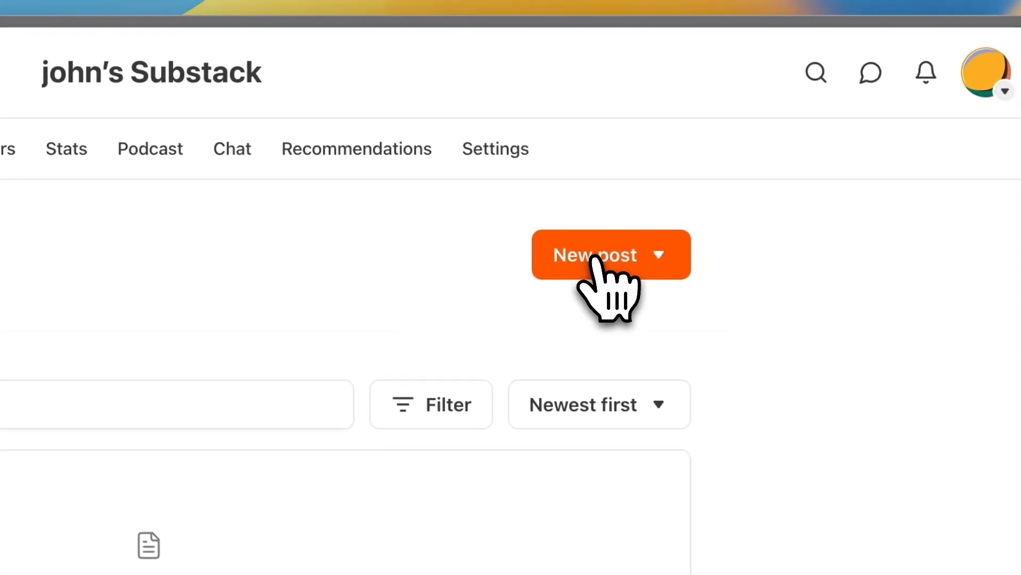
left_click(593, 258)
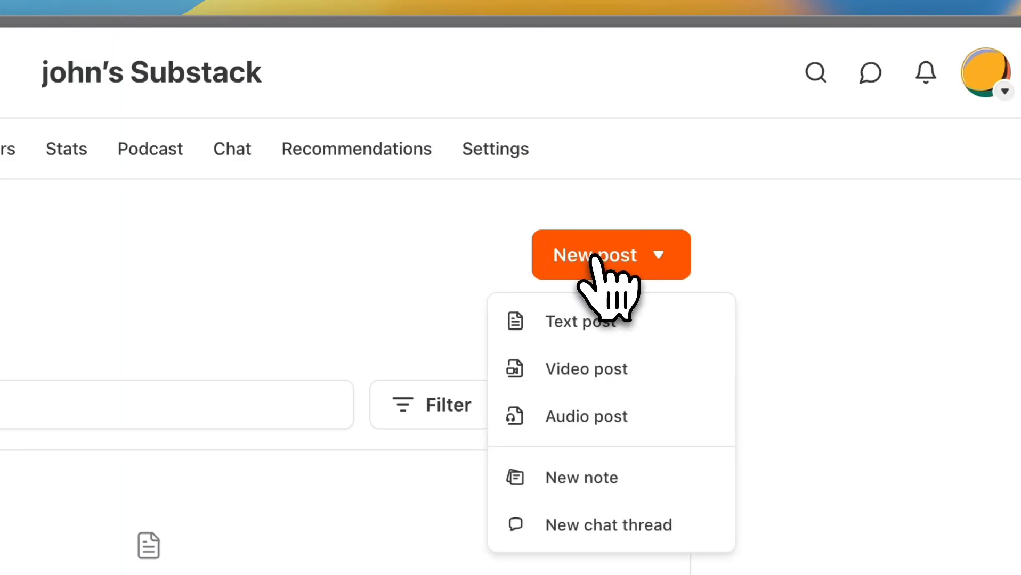
left_click(598, 320)
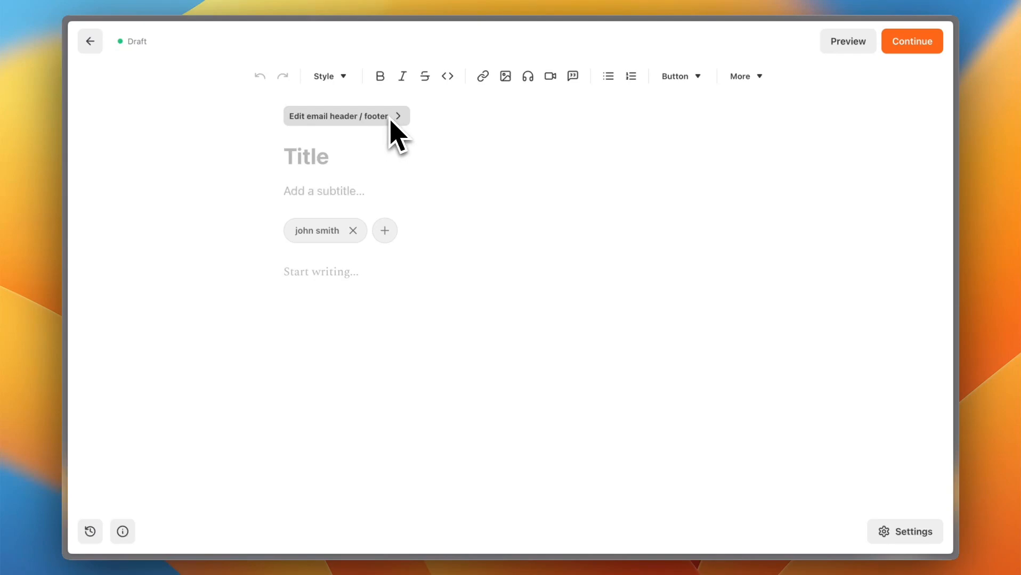
Step: Title the post "My first post" and add the subtitle "trying out this amazing platform called substack"
left_click(298, 164)
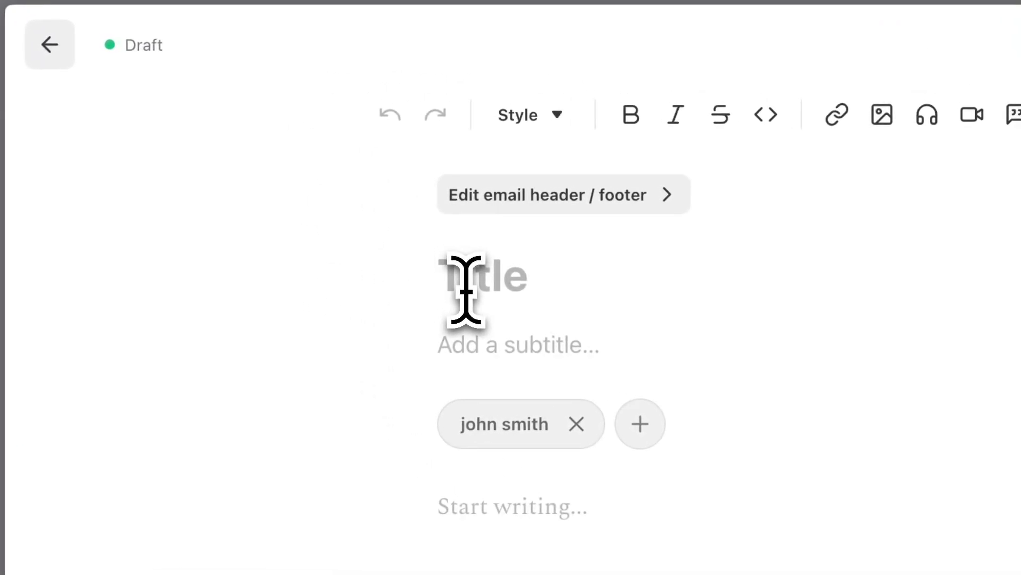
type("My first post")
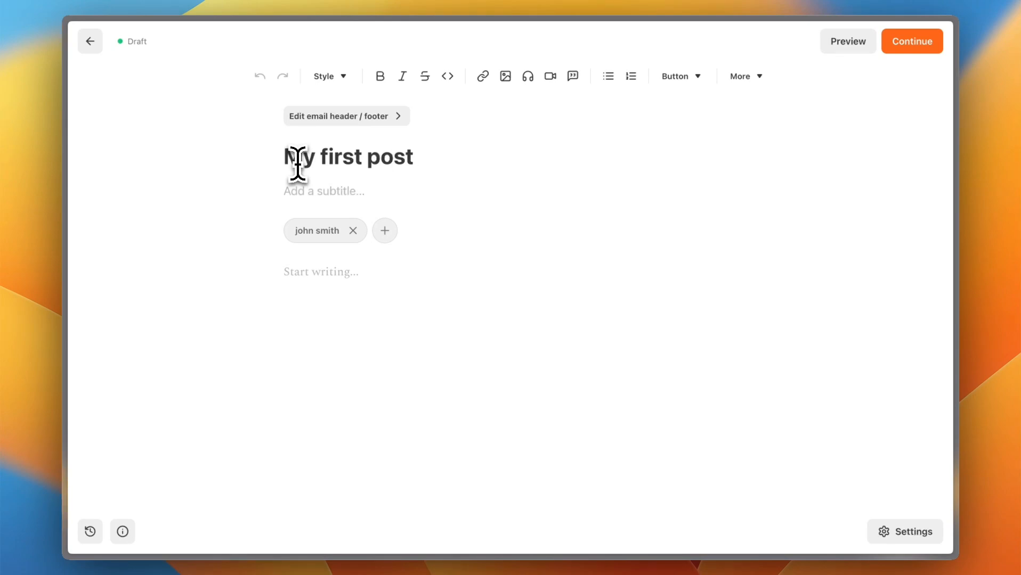
left_click(351, 199)
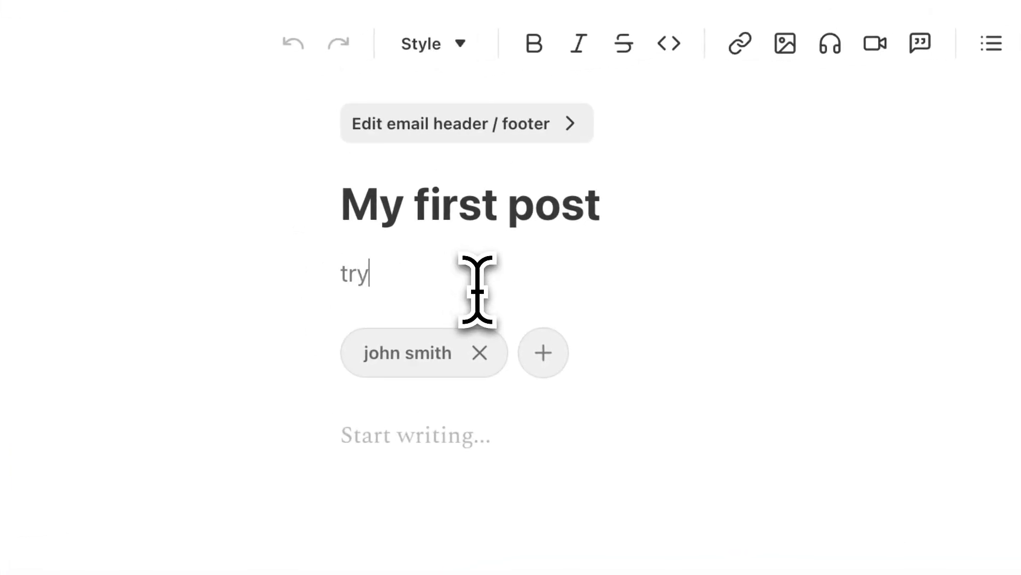
type("trying out this amazing platform called substack")
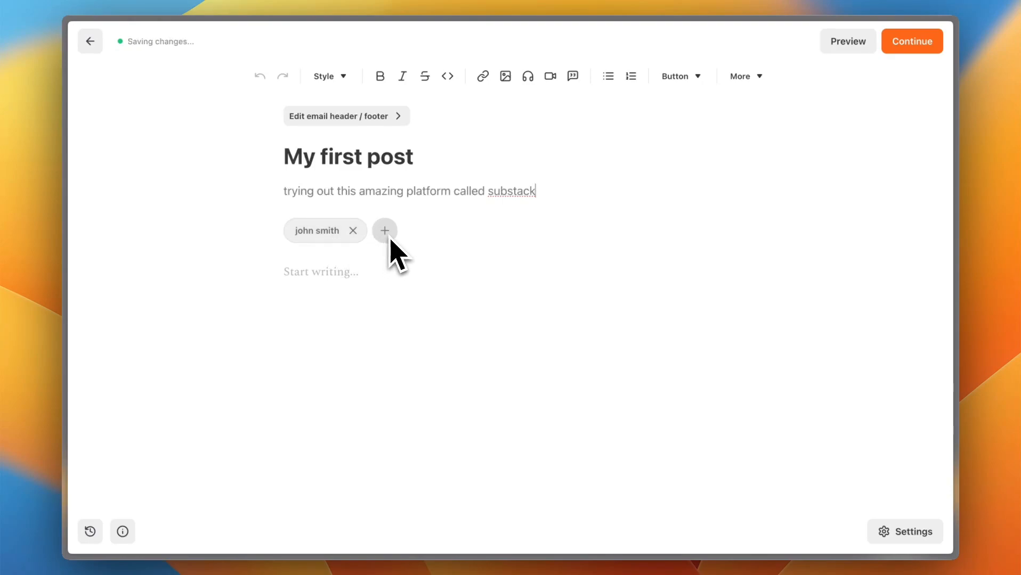
Step: Write the post body "here i s the post itself, of course I can keep on writing forever"
left_click(348, 272)
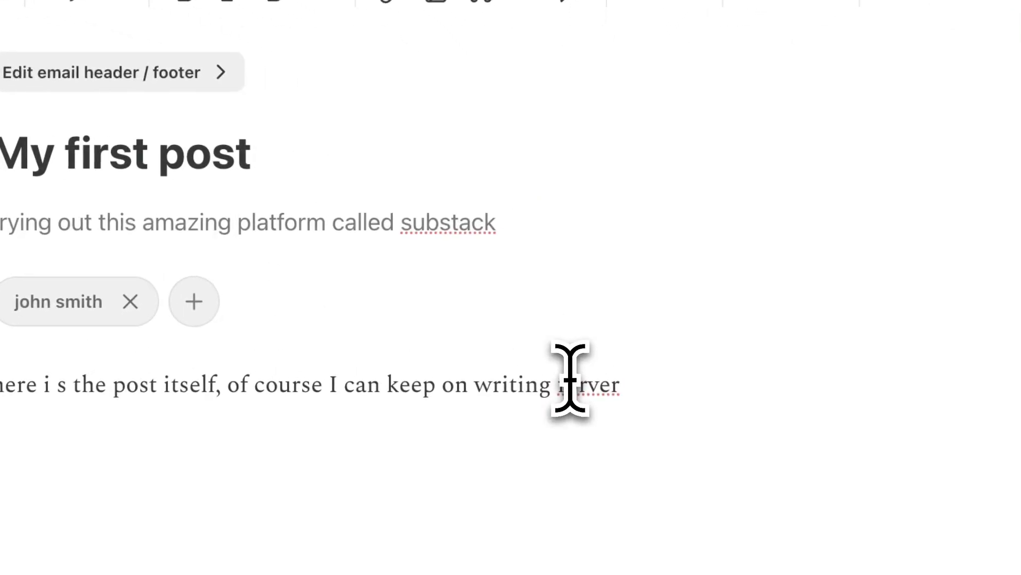
left_click(585, 385)
type("e")
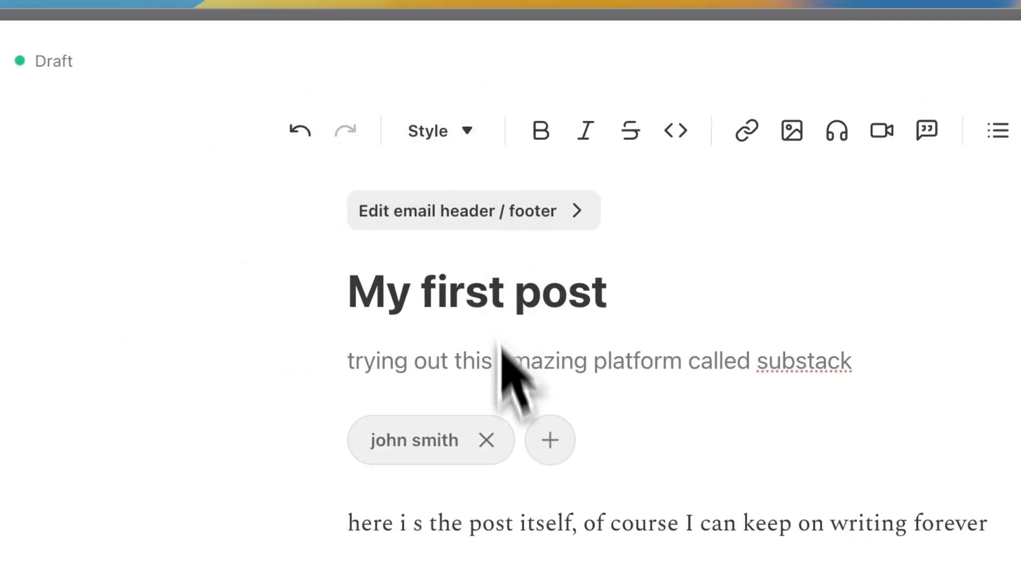
Step: Format the whole body sentence as Heading 2 in bold and italic
left_click_drag(1012, 533, 287, 542)
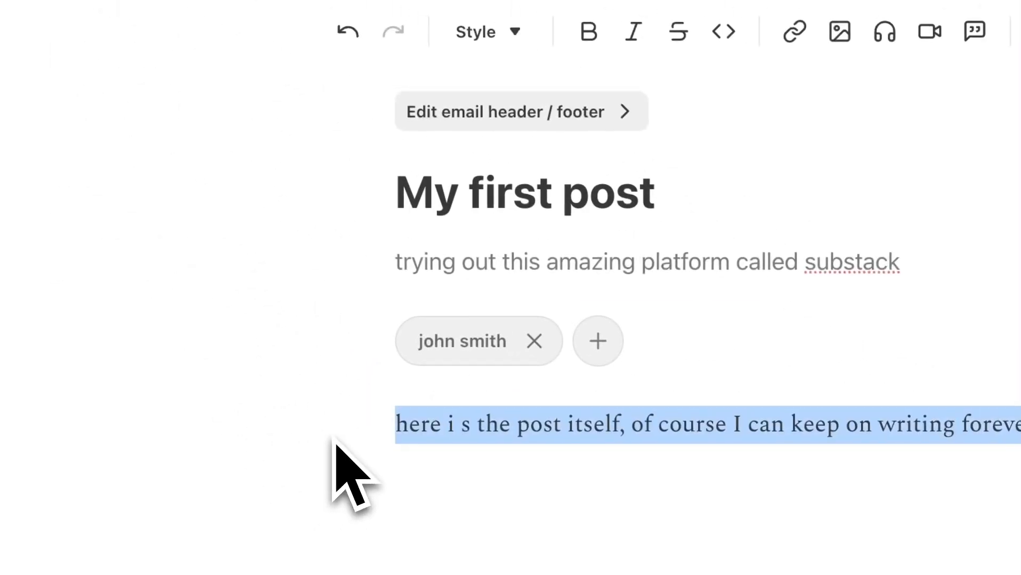
left_click(516, 30)
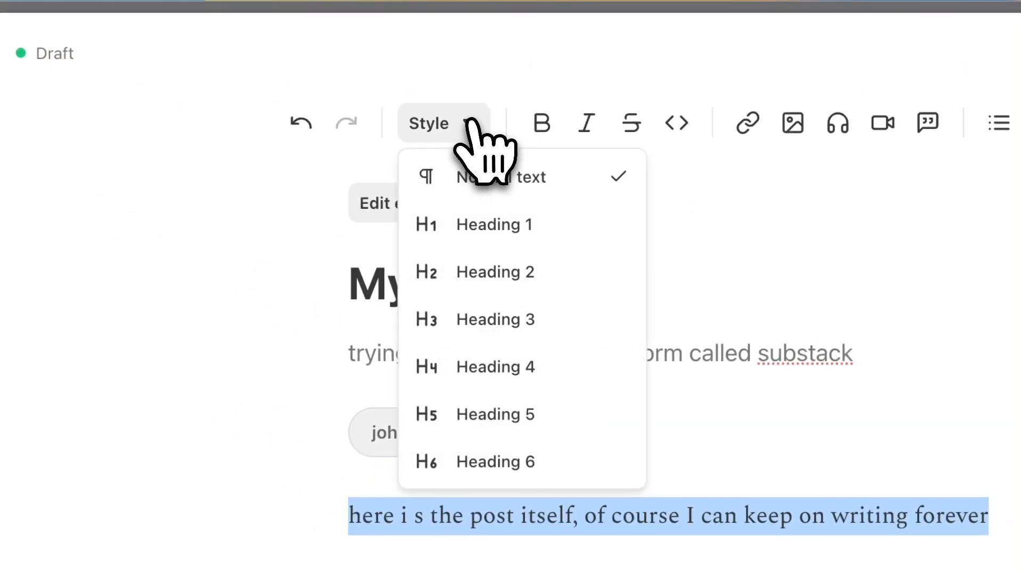
left_click(525, 271)
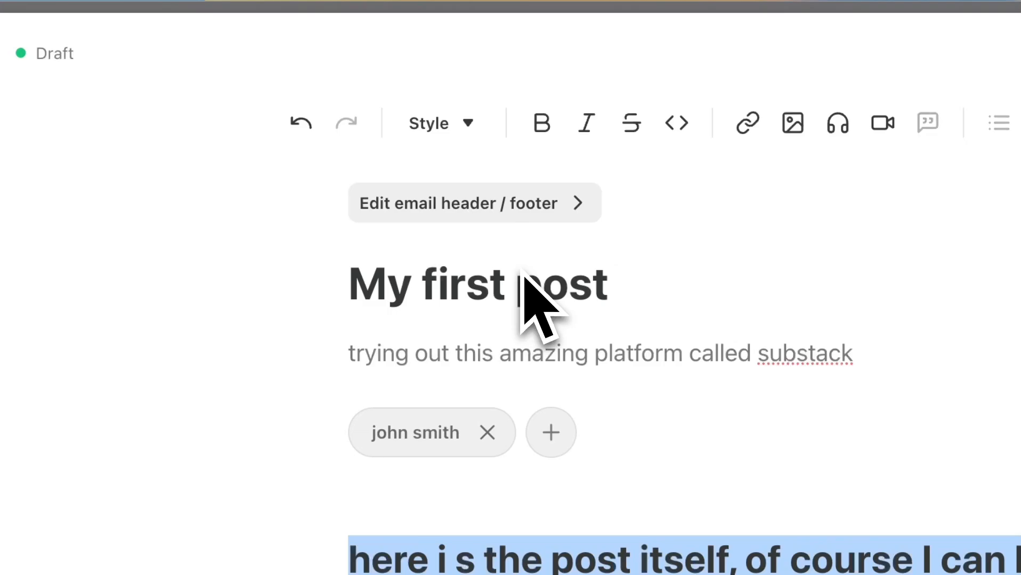
left_click(468, 126)
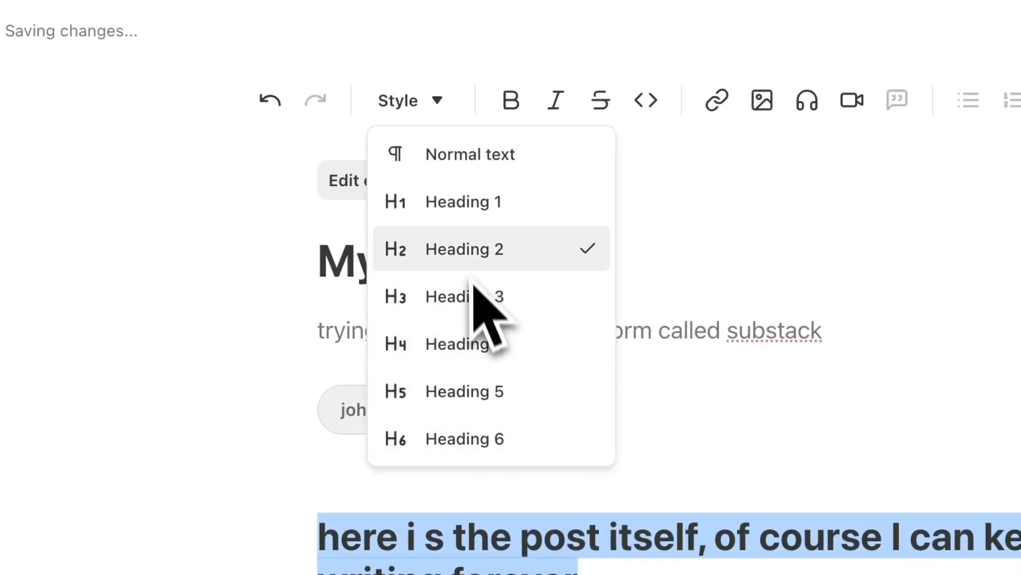
left_click(490, 127)
left_click(511, 101)
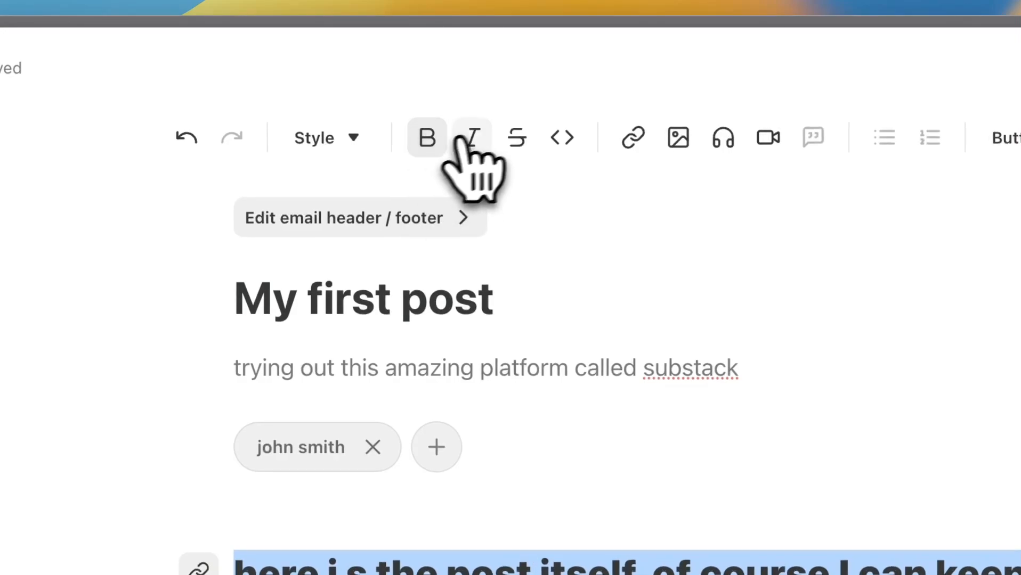
left_click(463, 139)
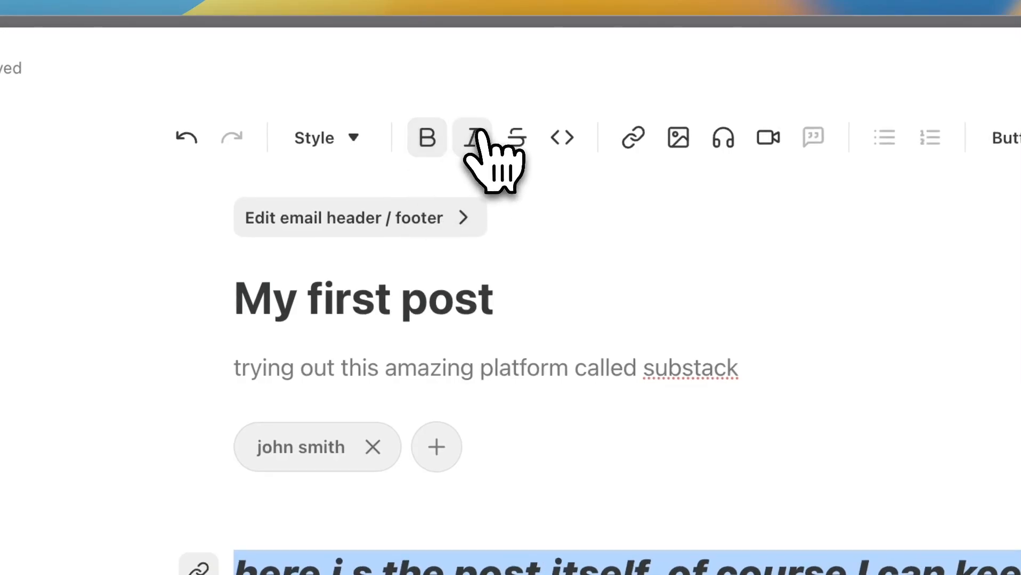
Step: Link the body sentence to google.com
left_click(634, 140)
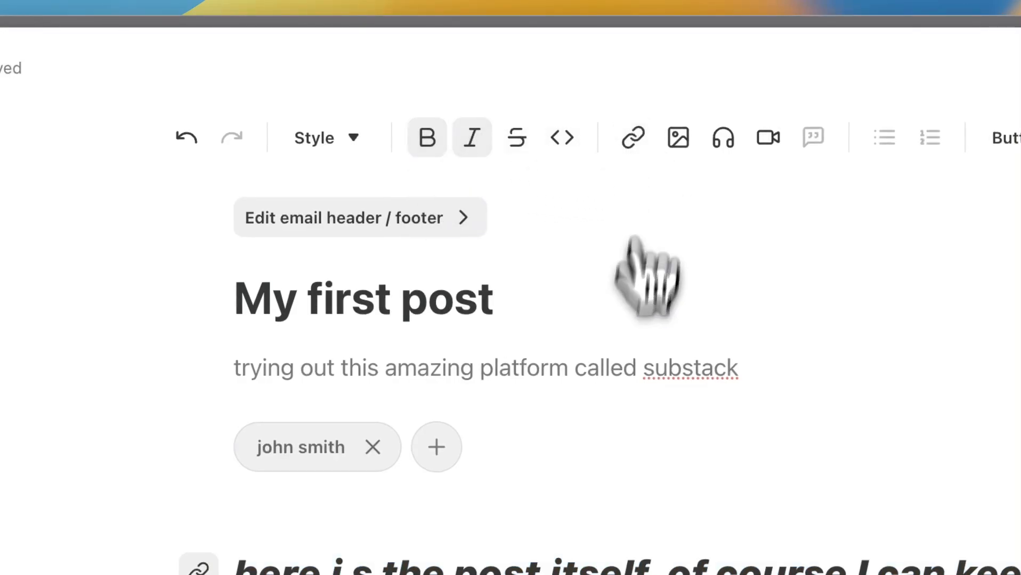
type("google.com")
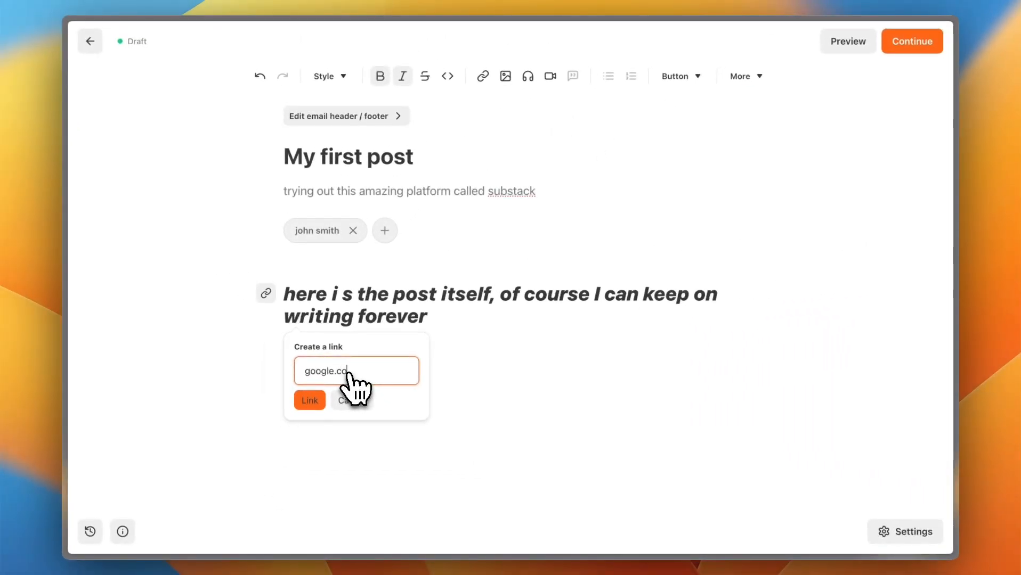
left_click(310, 400)
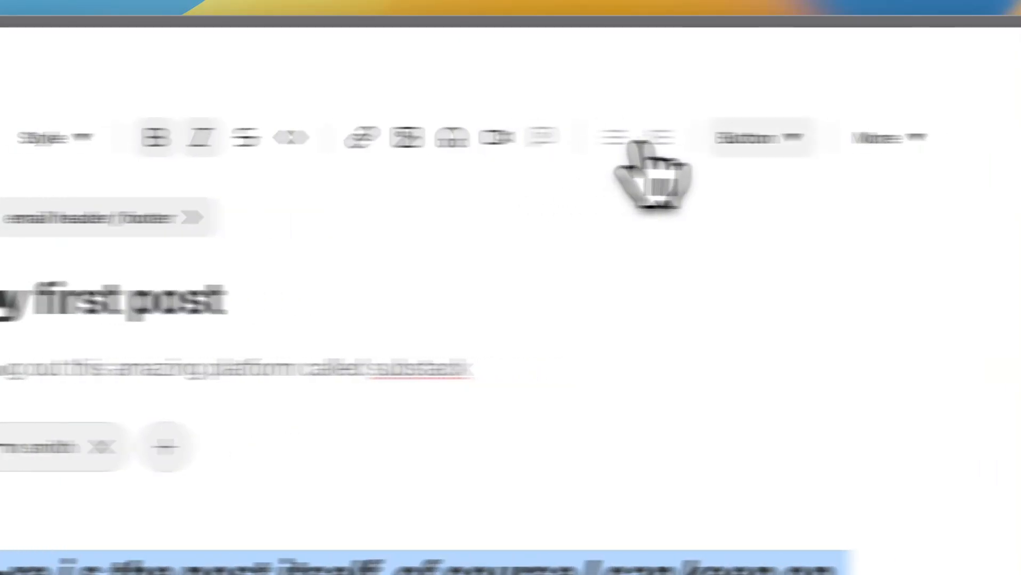
Step: Insert a Subscribe button below the body sentence
left_click(742, 320)
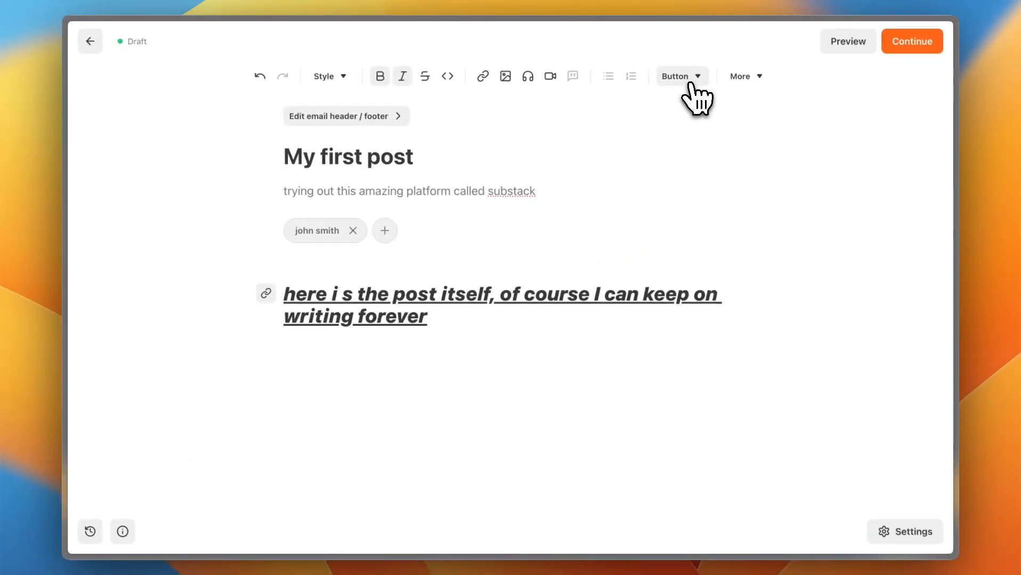
left_click(692, 83)
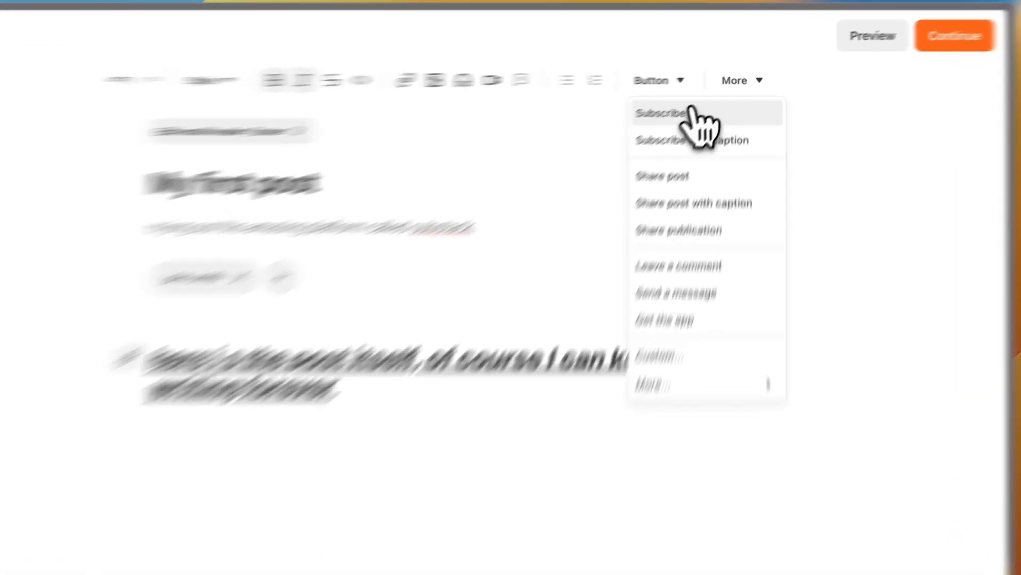
left_click(698, 102)
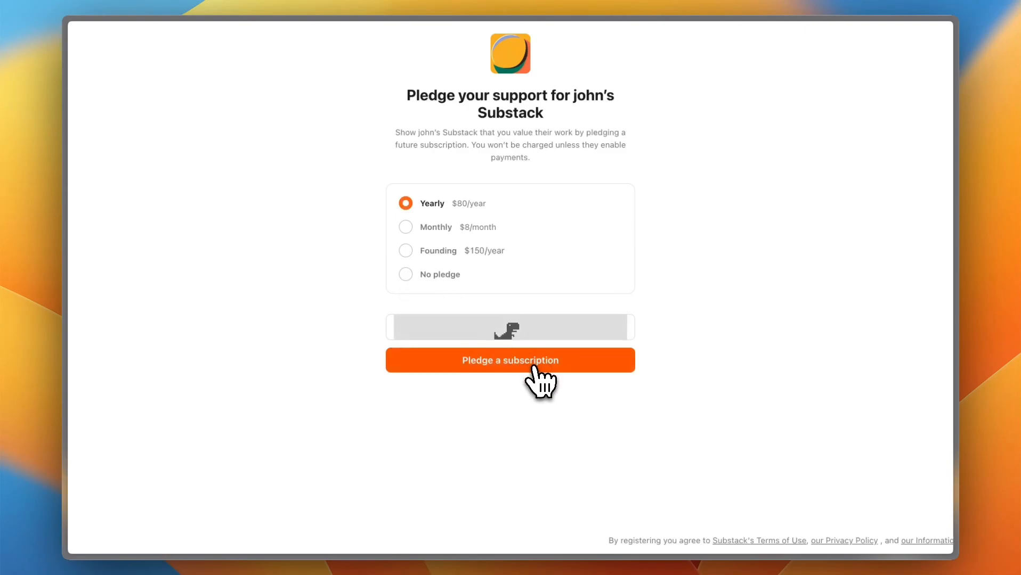
Step: Return from the pledge page to the post editor and view the additional elements that can be inserted
mouse_move(91, 162)
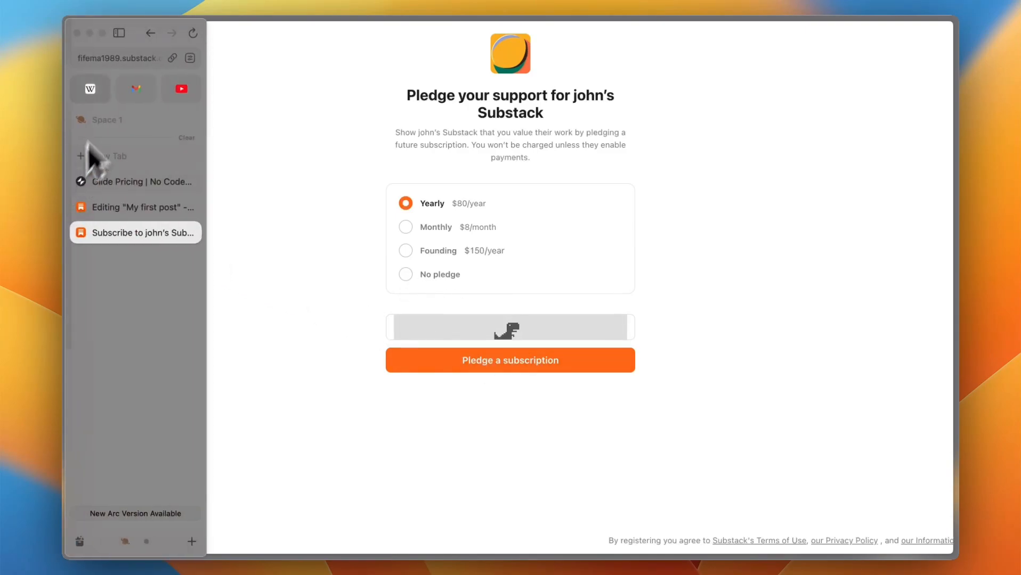
left_click(155, 30)
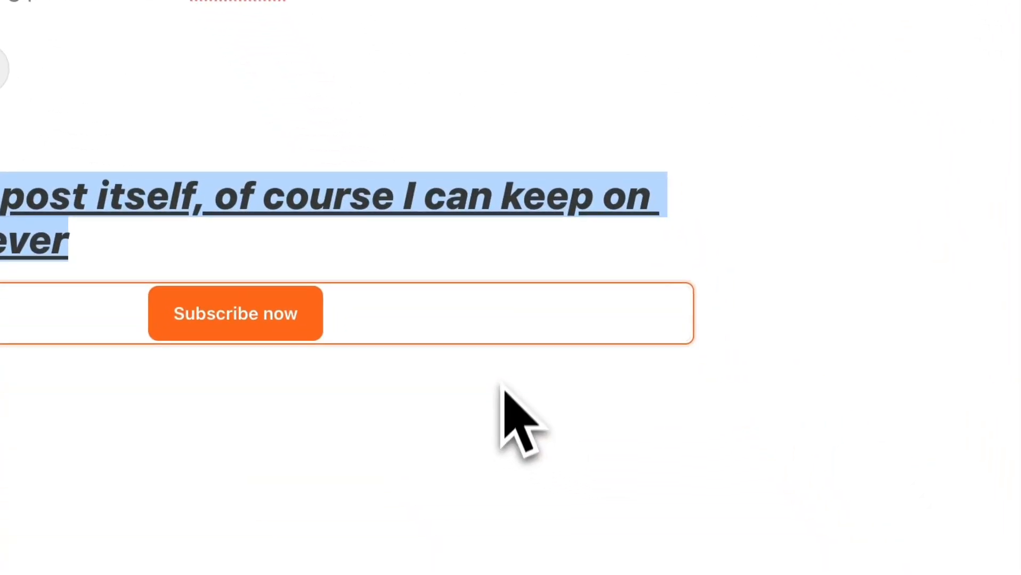
left_click(503, 455)
left_click(632, 101)
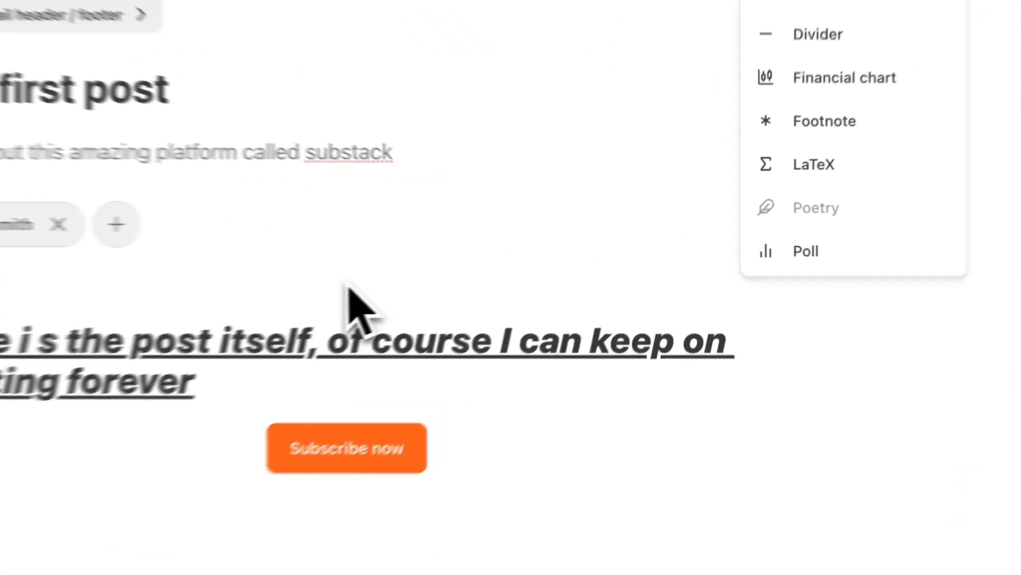
left_click(346, 287)
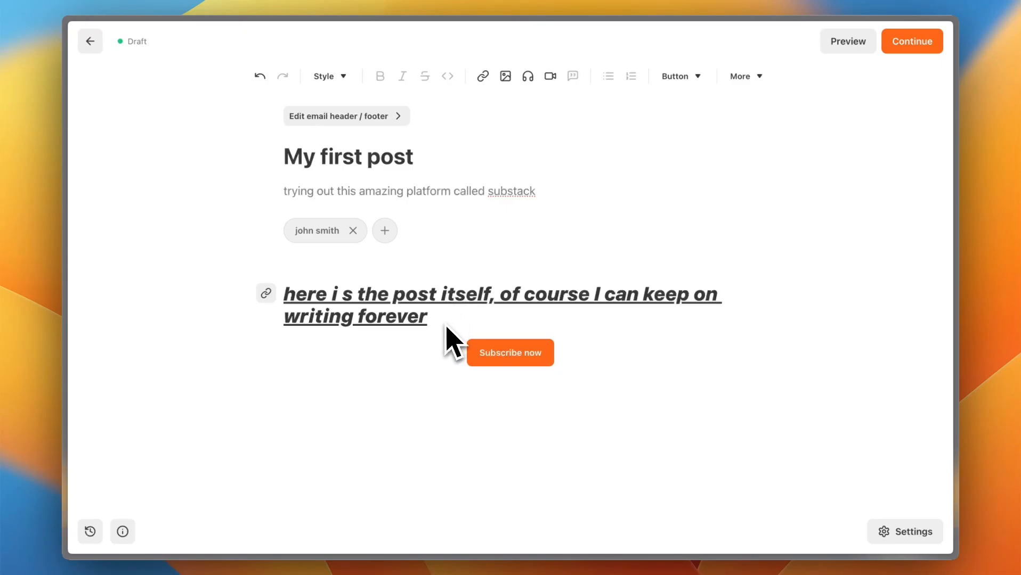
Step: Preview the post in its mobile layout, test the linked body sentence and return to the preview
left_click(848, 41)
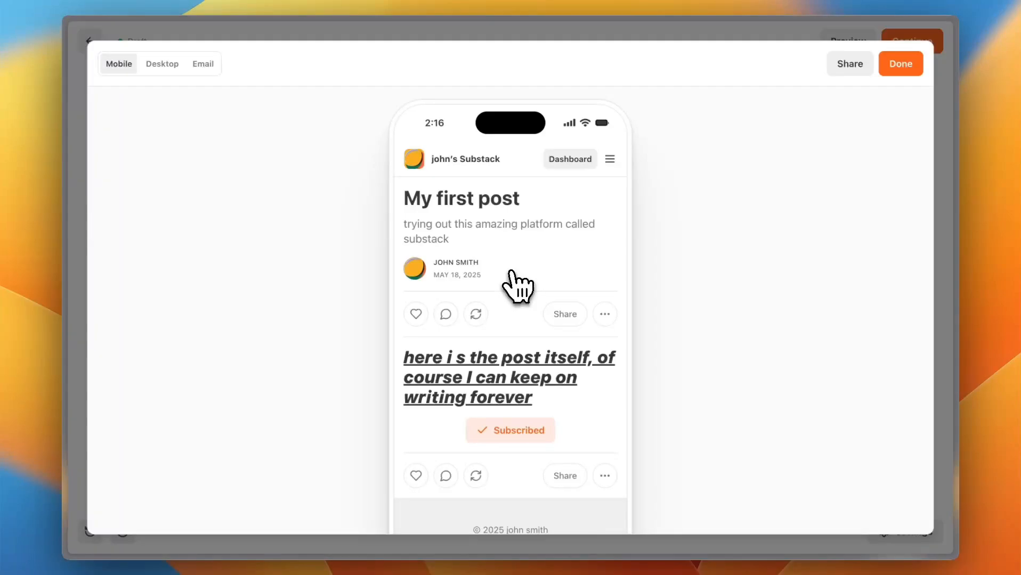
scroll(516, 286, "down", 1)
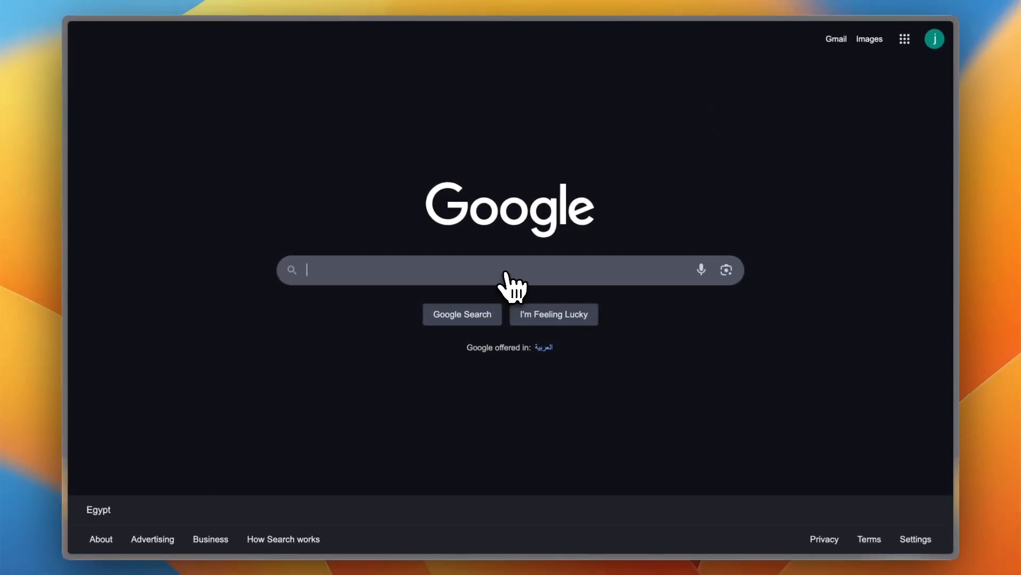
mouse_move(64, 147)
left_click(149, 34)
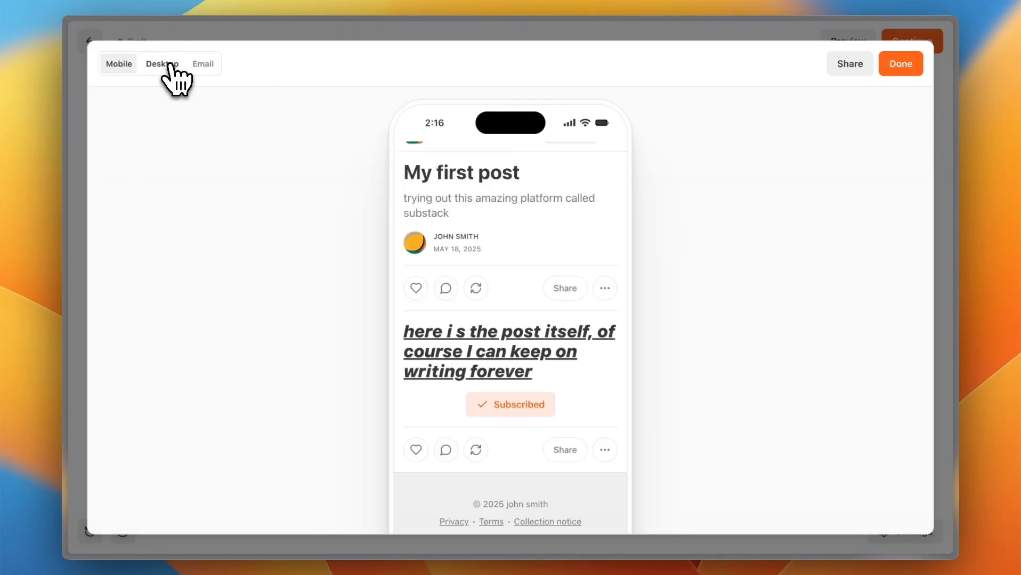
Step: Check the post's desktop and email previews and close the preview
left_click(170, 67)
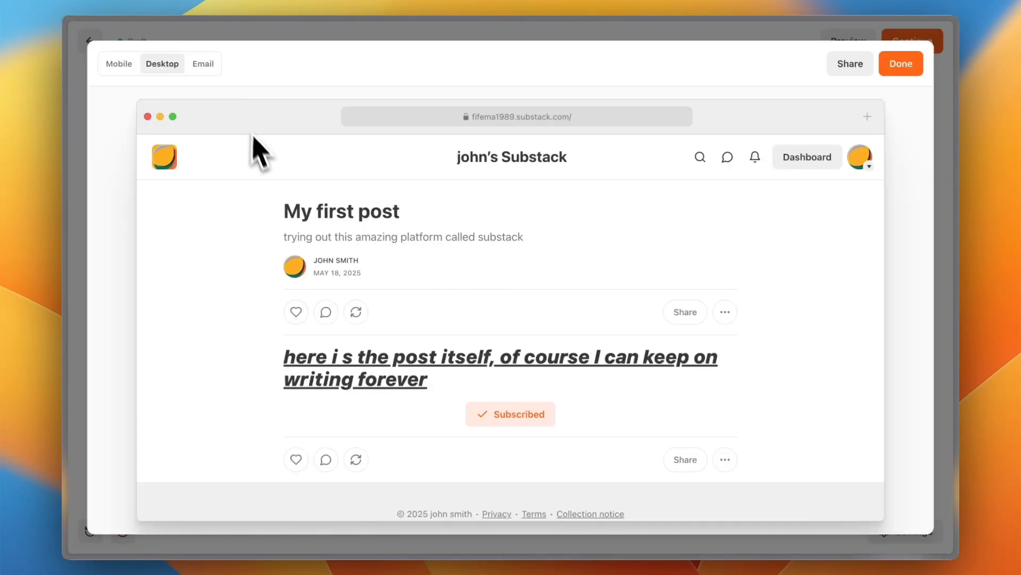
left_click(209, 66)
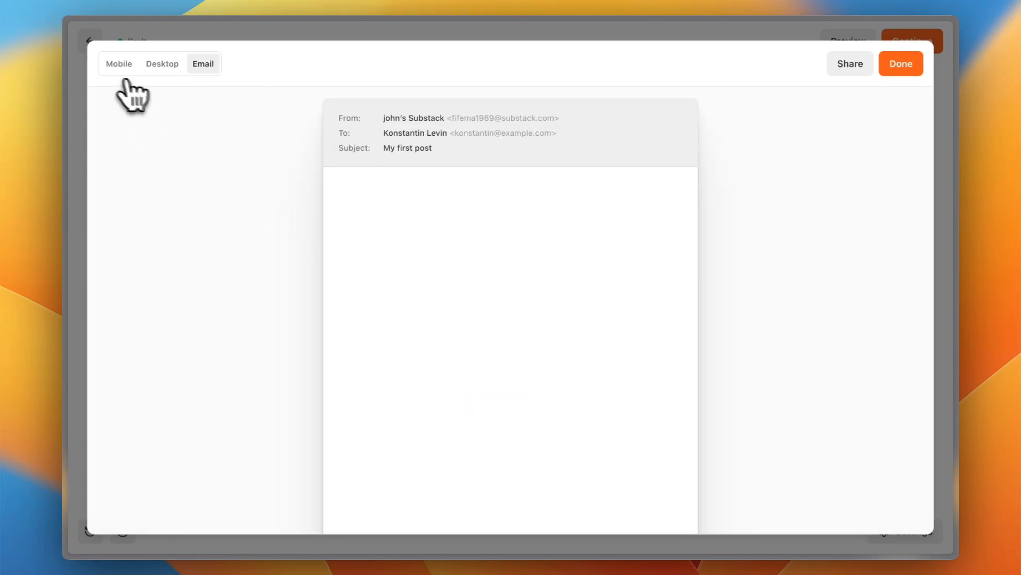
left_click(906, 67)
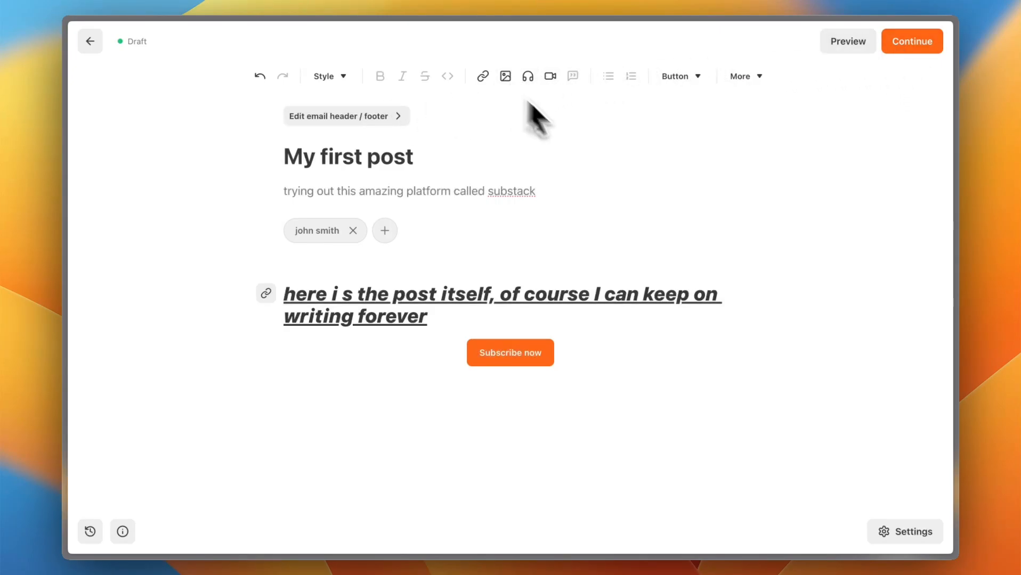
Step: Review the publish settings for the post, send it to everyone now and dismiss the app promotion
left_click(909, 43)
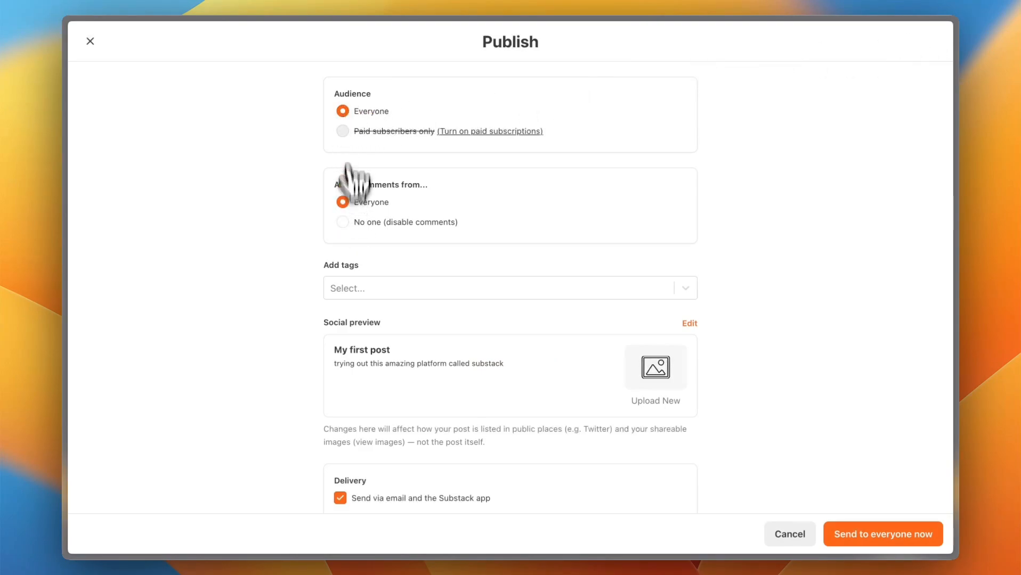
scroll(303, 318, "down", 3)
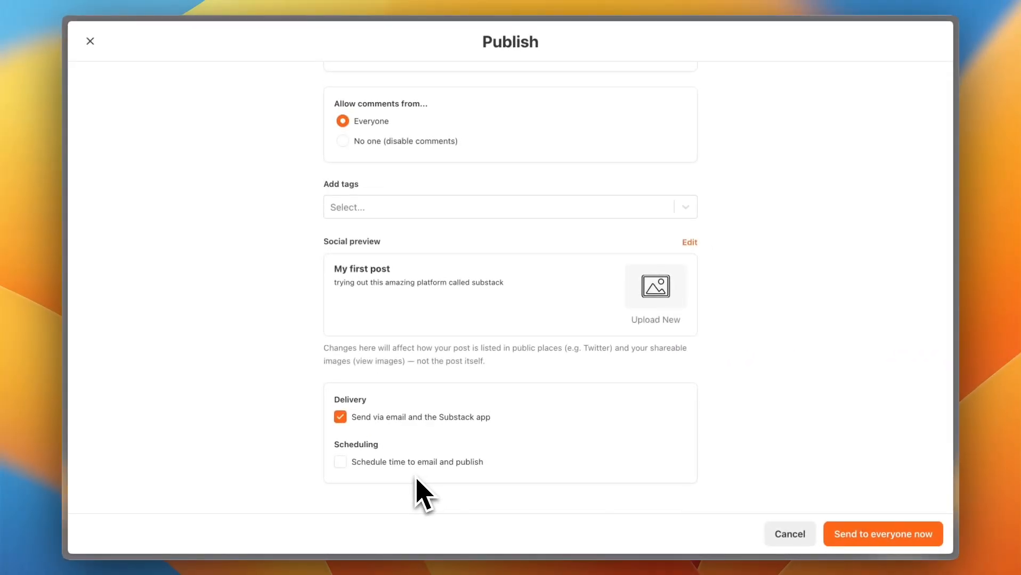
scroll(784, 351, "up", 3)
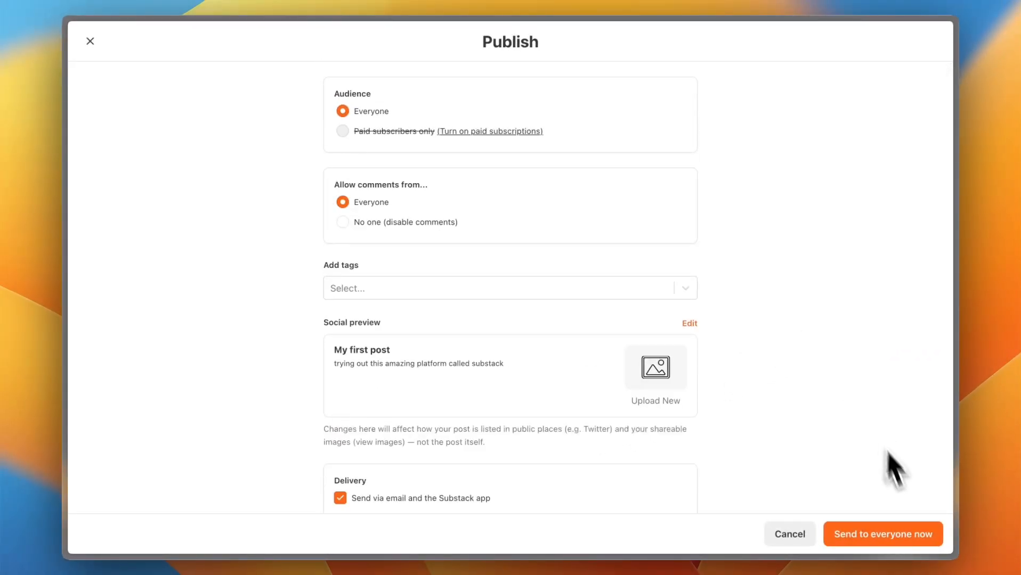
left_click(891, 536)
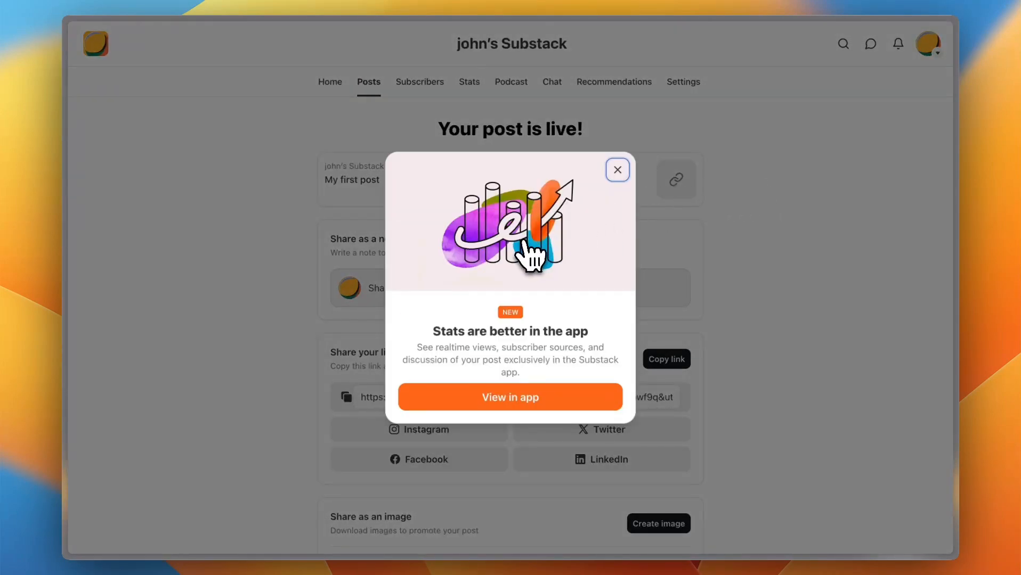
left_click(618, 170)
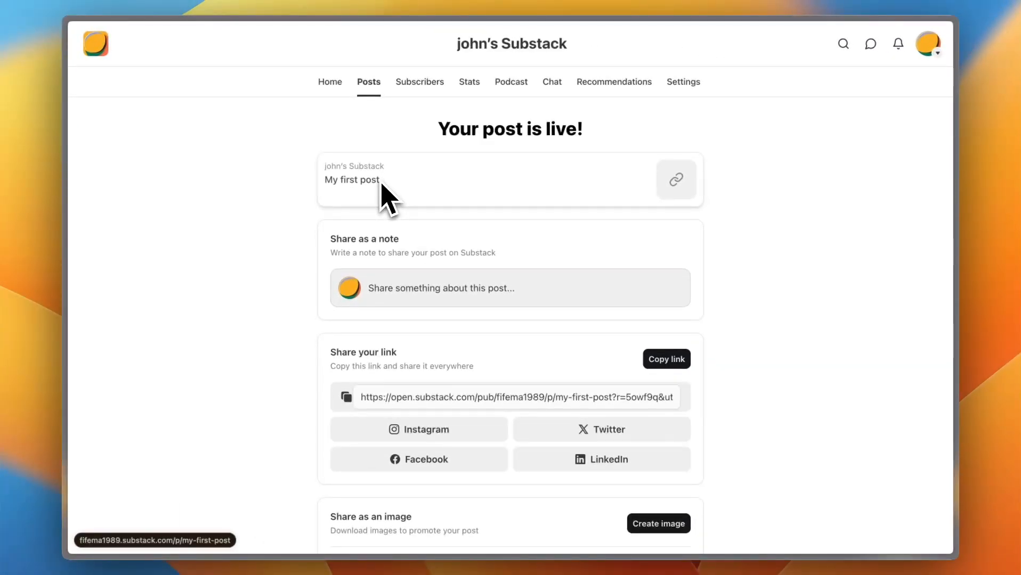
Step: Review the published post's sharing options, browsing the promotional images offered for download
scroll(381, 186, "down", 2)
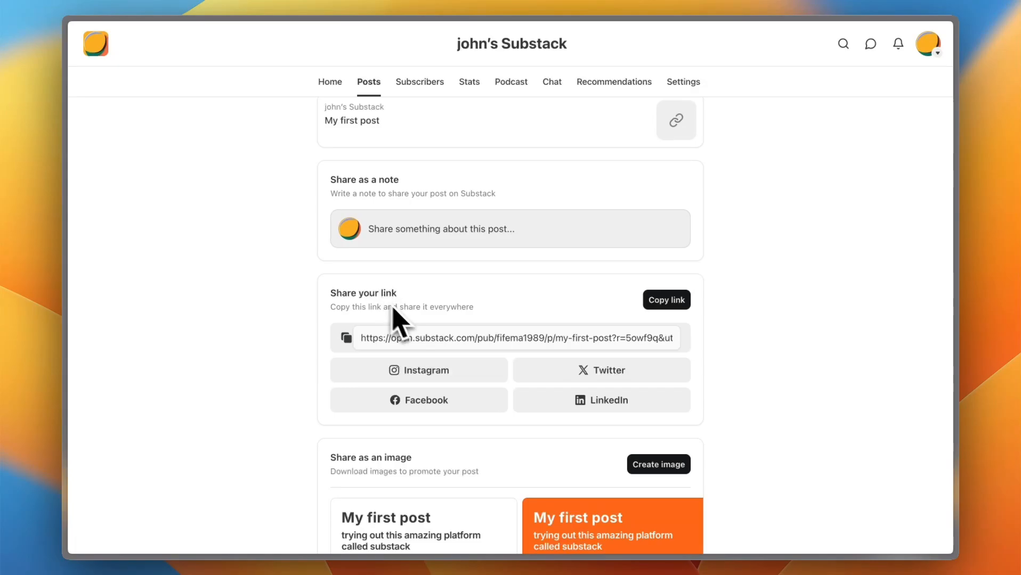
scroll(543, 319, "down", 8)
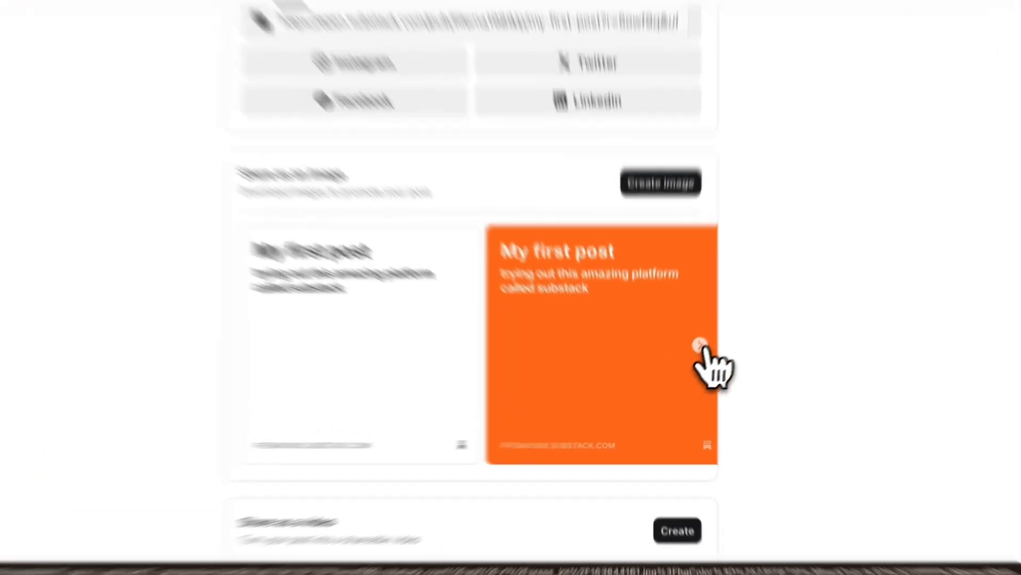
left_click(689, 363)
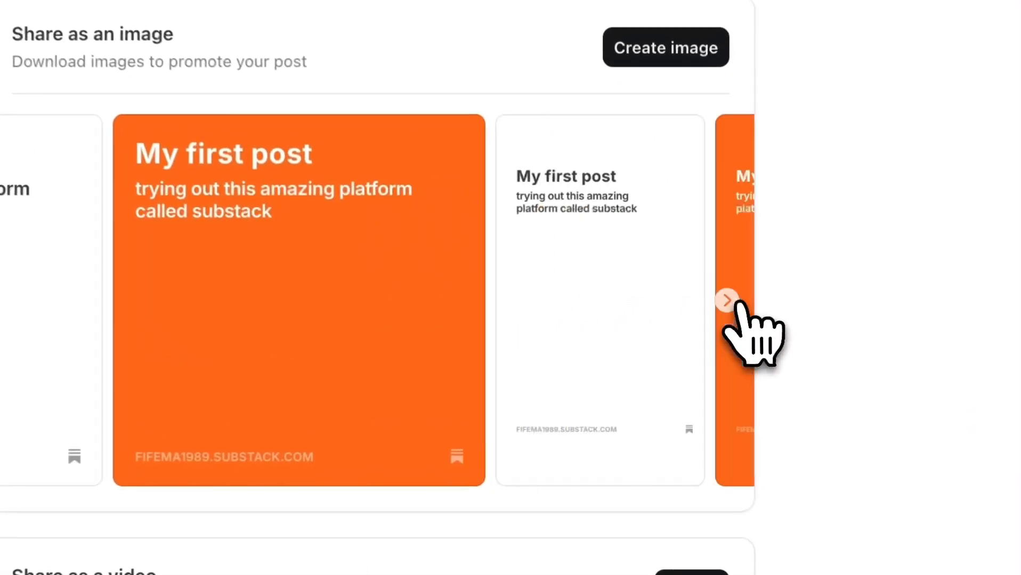
left_click(727, 300)
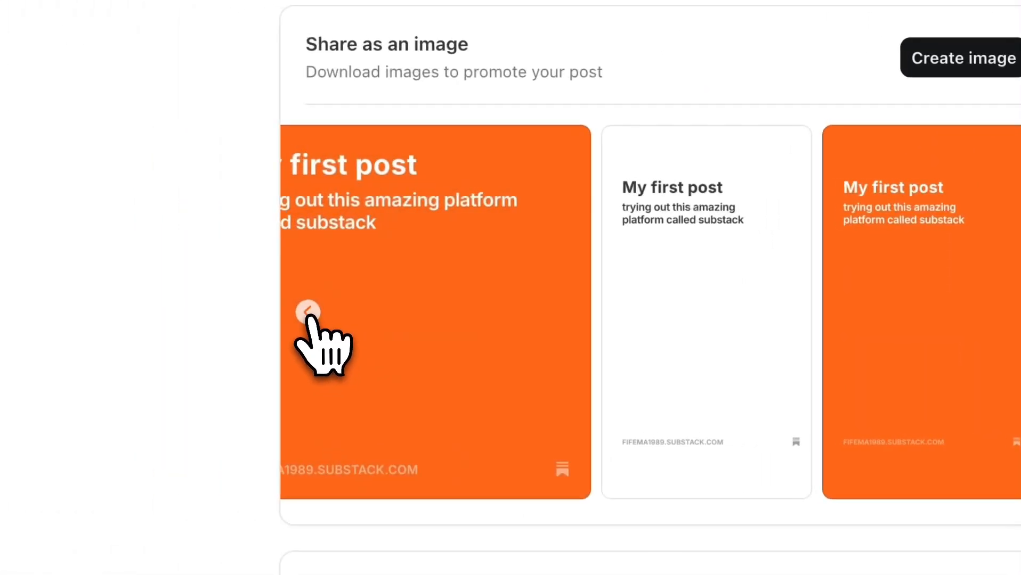
left_click(159, 307)
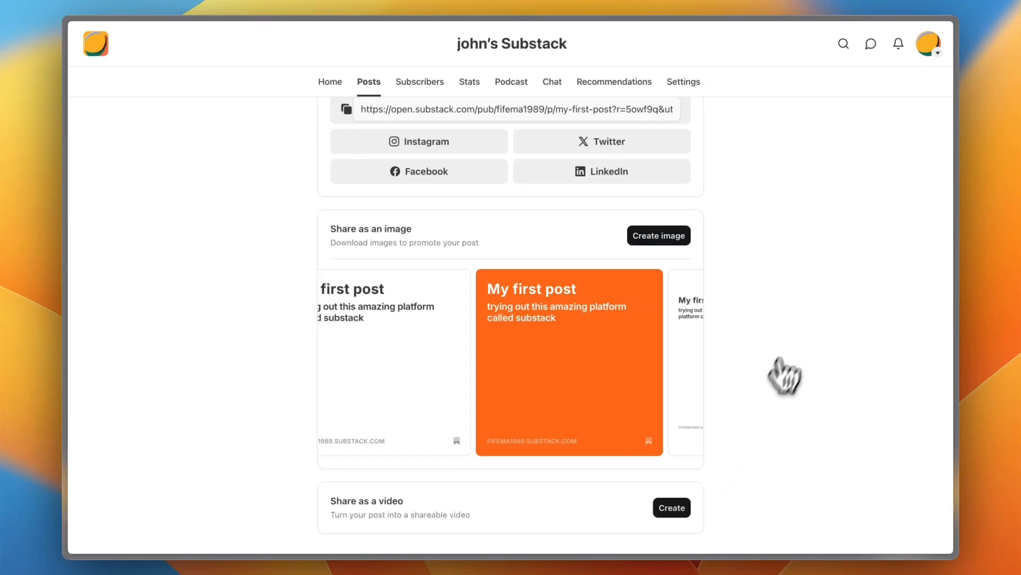
scroll(791, 352, "up", 5)
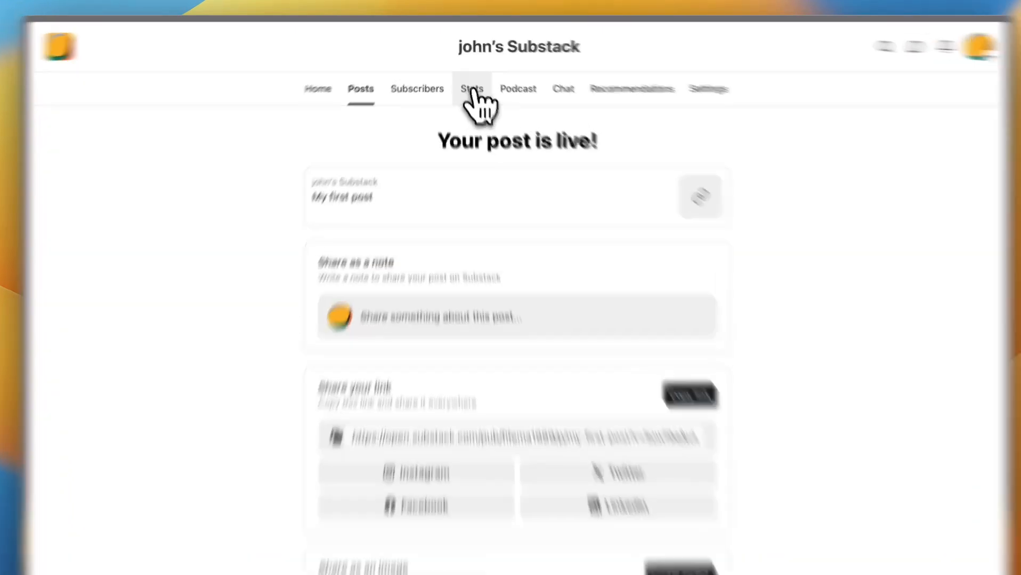
Step: View the publication's Stats page and look over its network charts
left_click(469, 83)
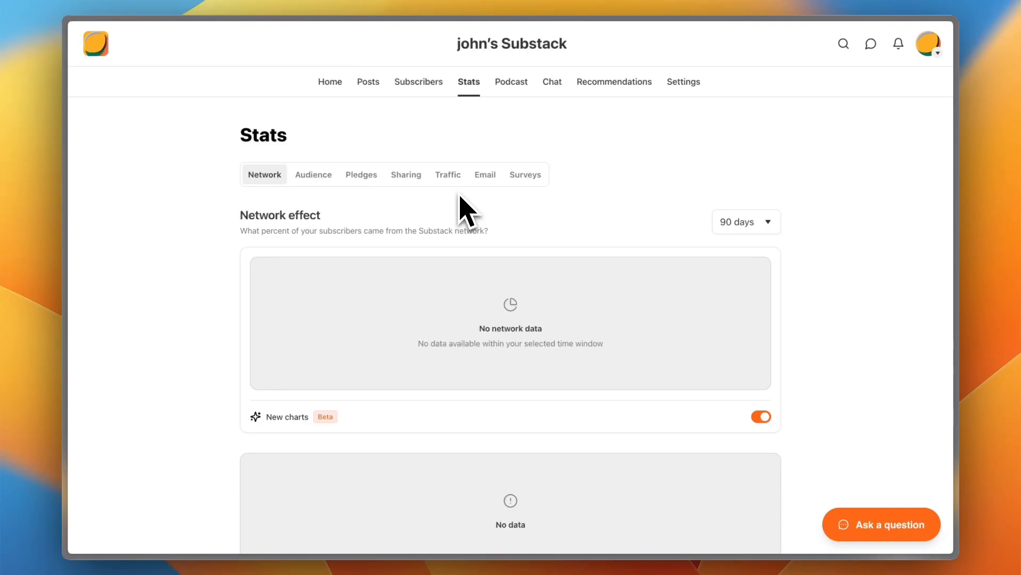
scroll(468, 210, "down", 2)
scroll(467, 210, "up", 2)
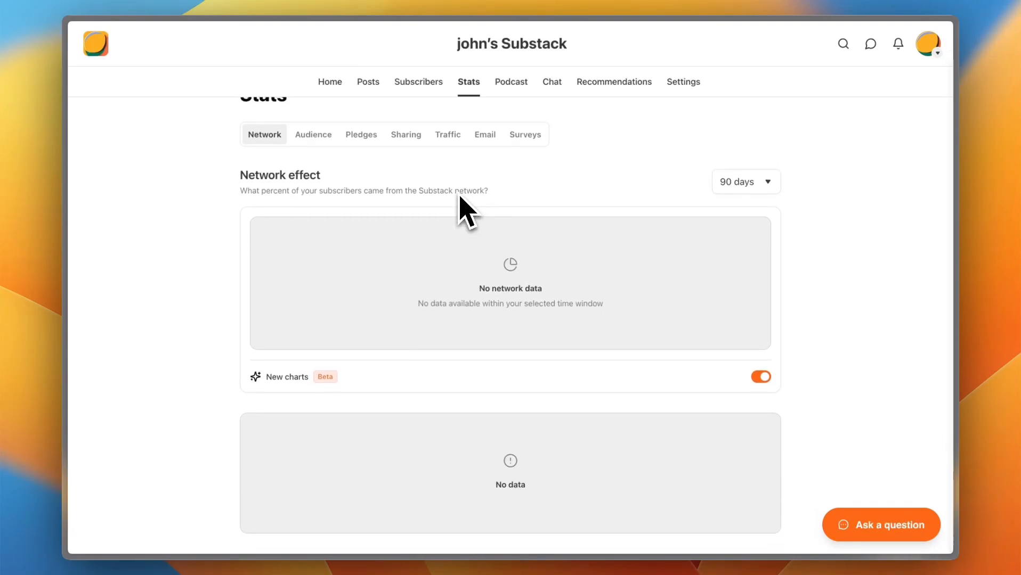
scroll(468, 211, "down", 1)
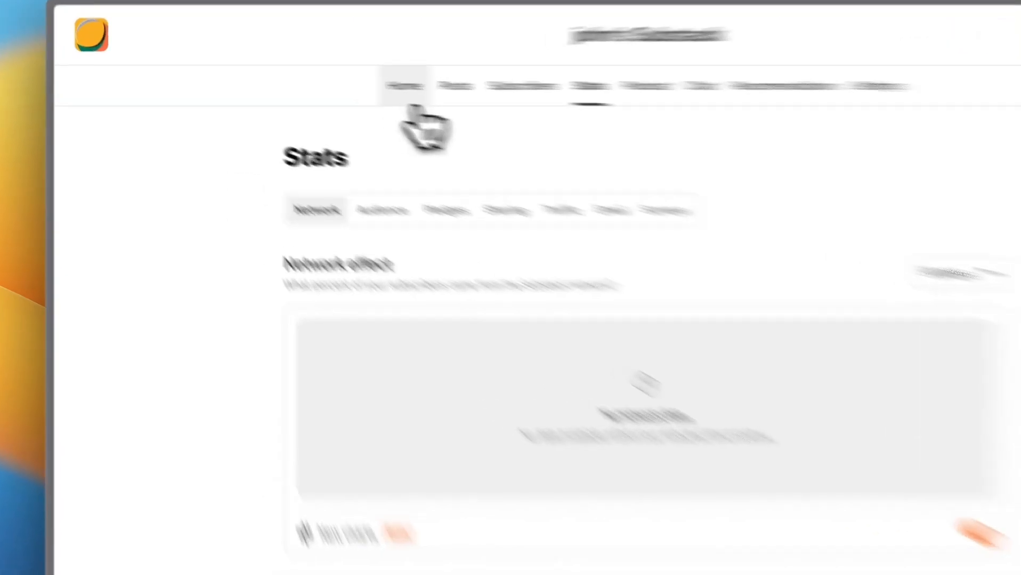
Step: Return to the dashboard's Home page and look over the setup checklist
left_click(330, 81)
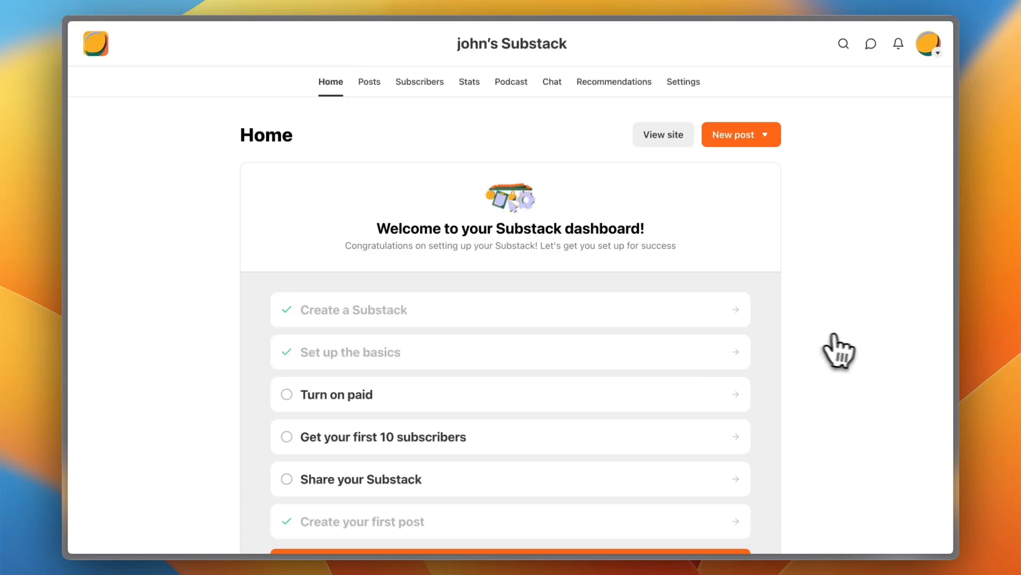
scroll(842, 349, "down", 10)
scroll(852, 336, "up", 10)
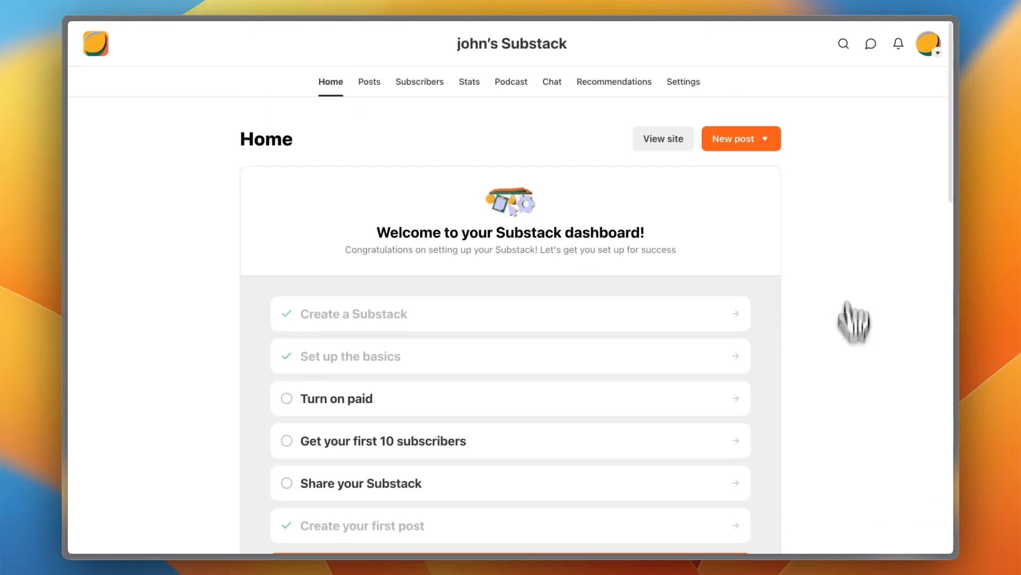
Step: Go to the account's Subscriptions feed, browse its Listen, Paid, Saved and History views, and return to All
left_click(927, 43)
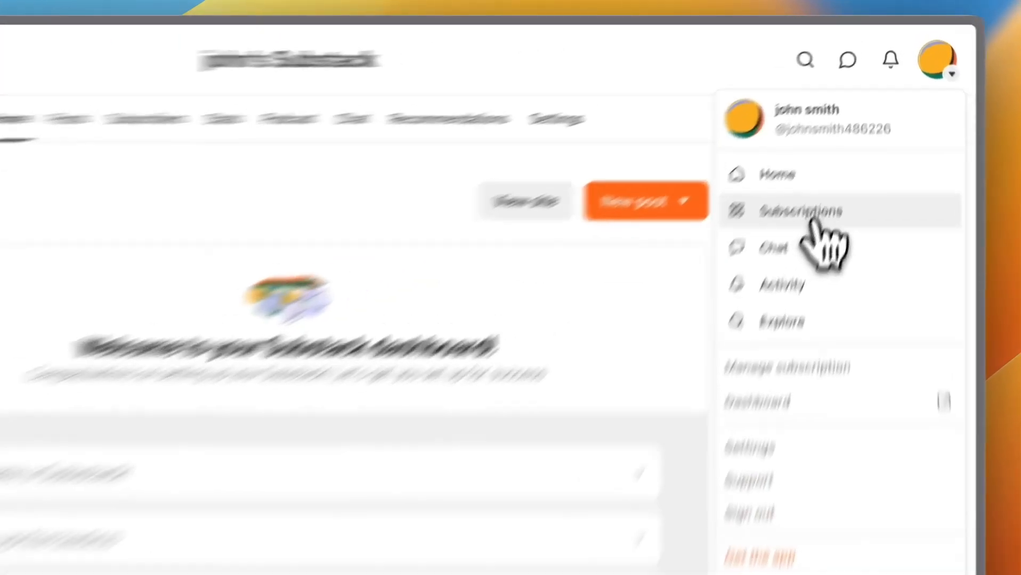
left_click(849, 146)
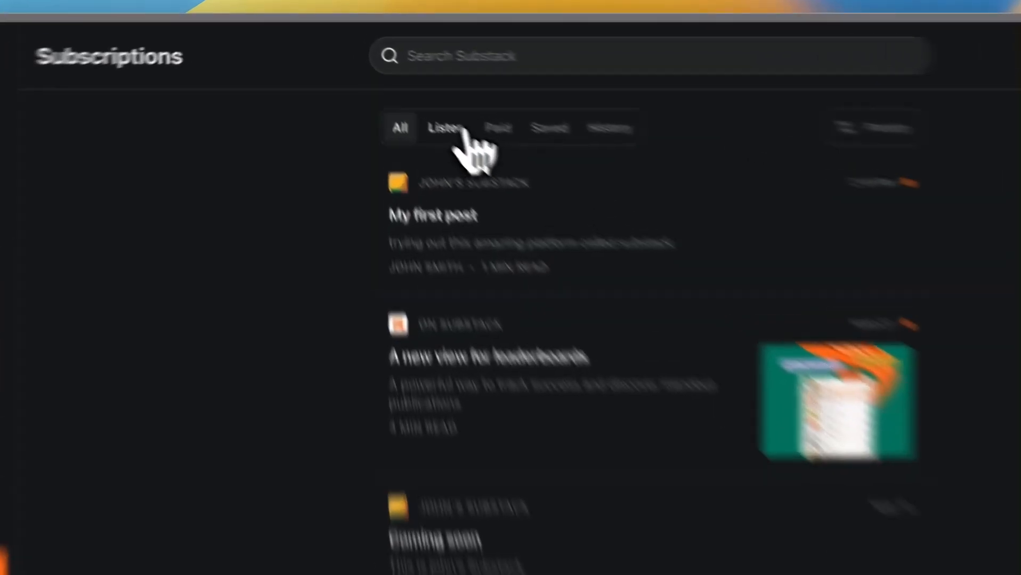
left_click(403, 93)
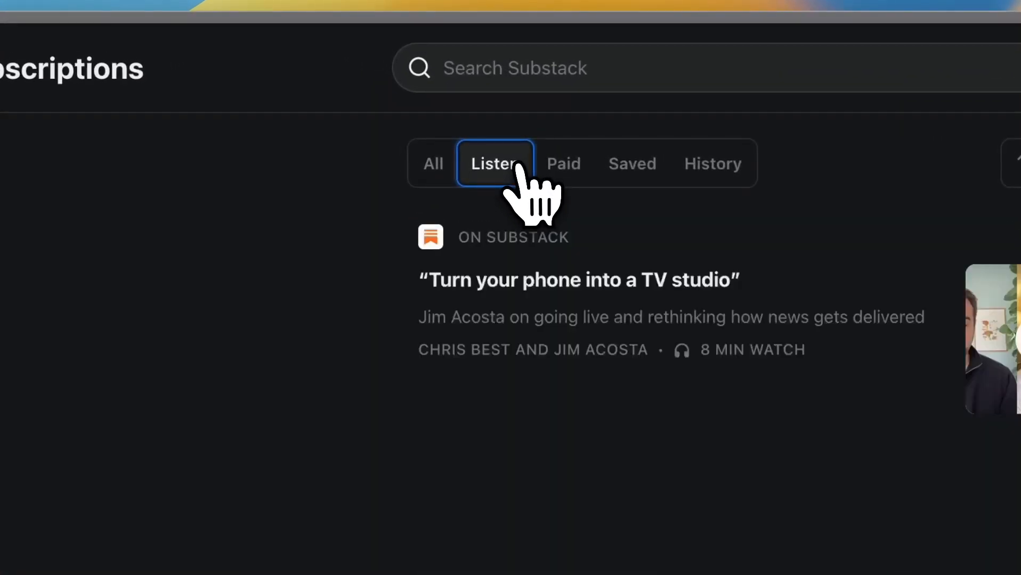
left_click(567, 169)
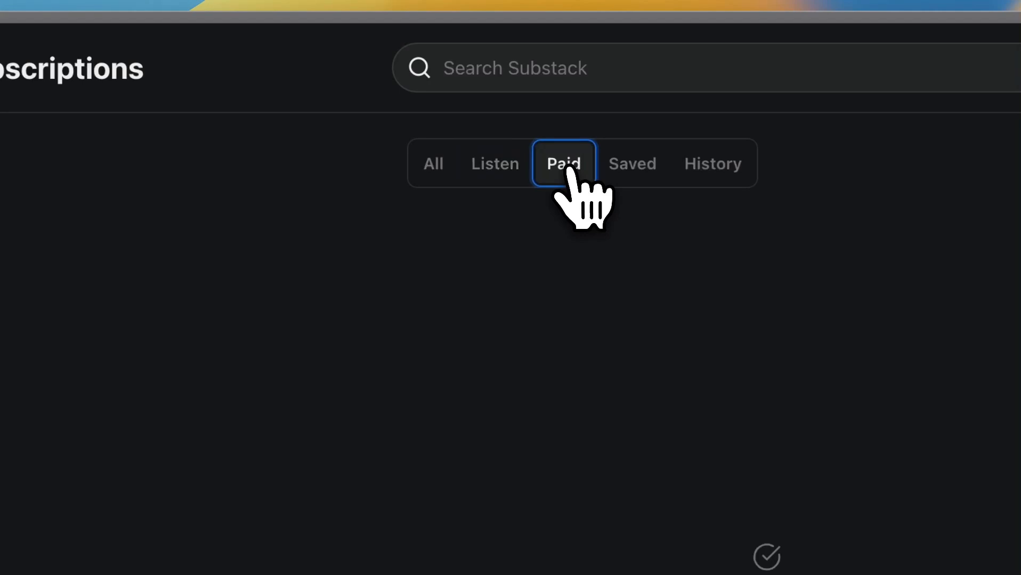
left_click(635, 178)
left_click(695, 179)
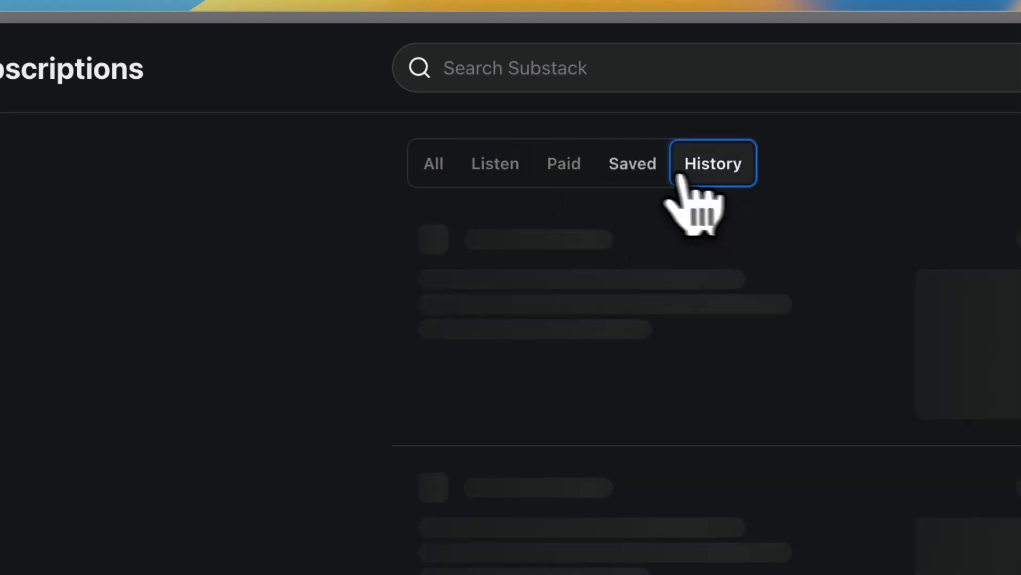
left_click(437, 169)
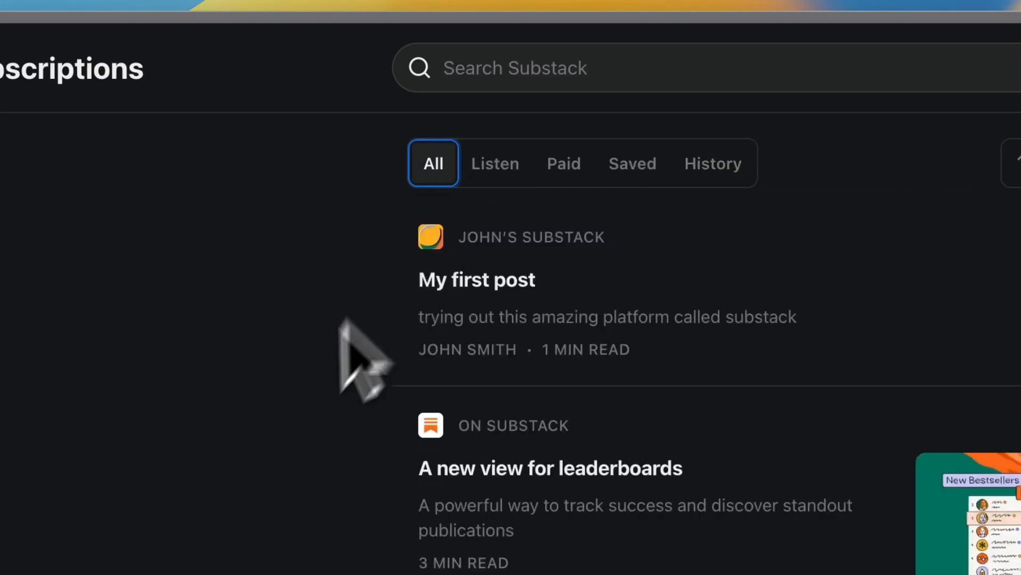